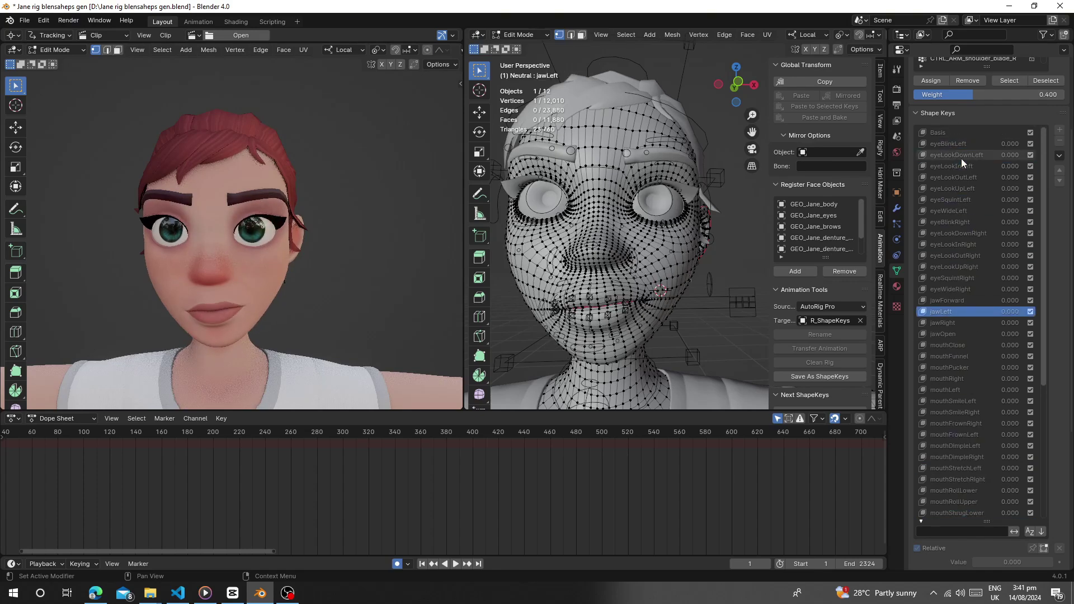
ctrl+scroll(961, 159, down, 14)
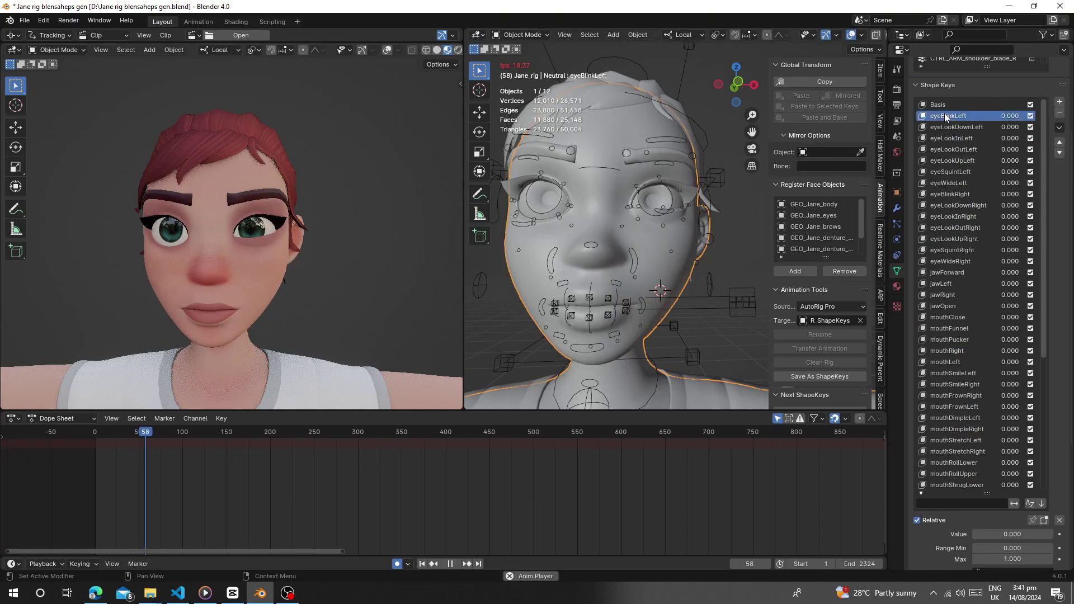
scroll(987, 191, down, 18)
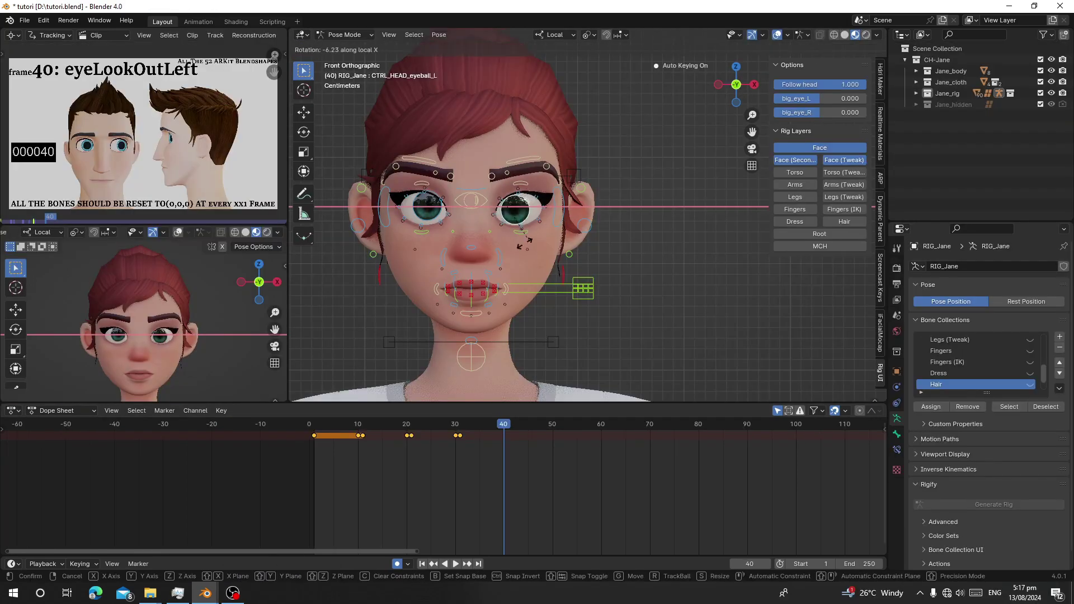
Rotate the left eyeball upward about local X at frame 50, keyframe all controls, and reset their rotations at frame 51.
click(521, 246)
click(552, 448)
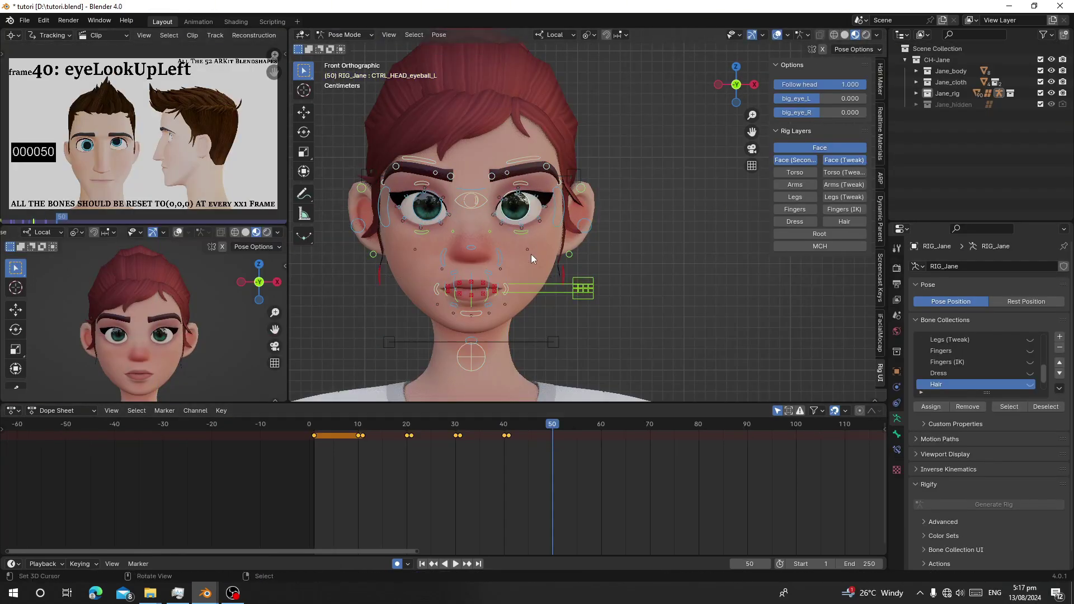
key(r)
key(x)
click(534, 227)
key(a)
key(i)
key(Right)
key(alt+r)
click(601, 440)
middle_drag(600, 439, 512, 440)
scroll(153, 196, up, 2)
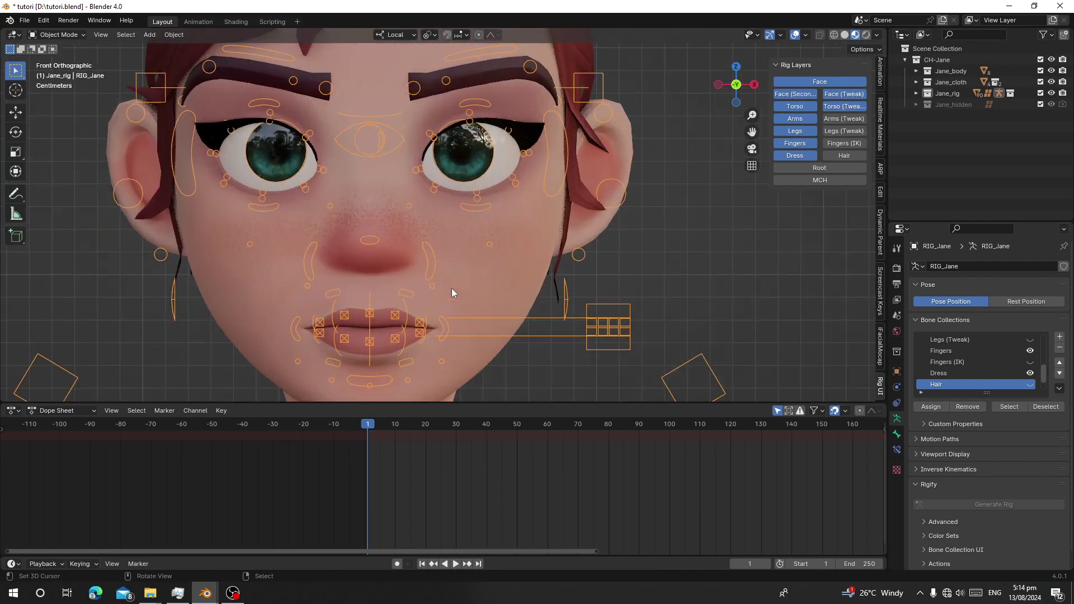
Load the reference clip All the 52 .mp4 in the clip editor and hide the editor's side panels.
scroll(451, 314, down, 2)
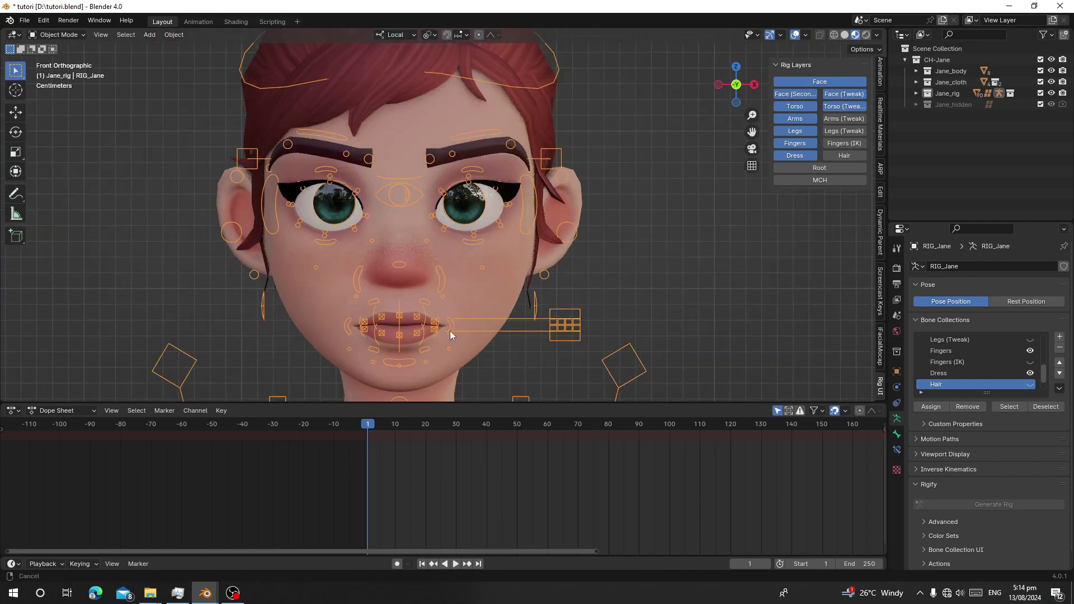
scroll(449, 334, down, 3)
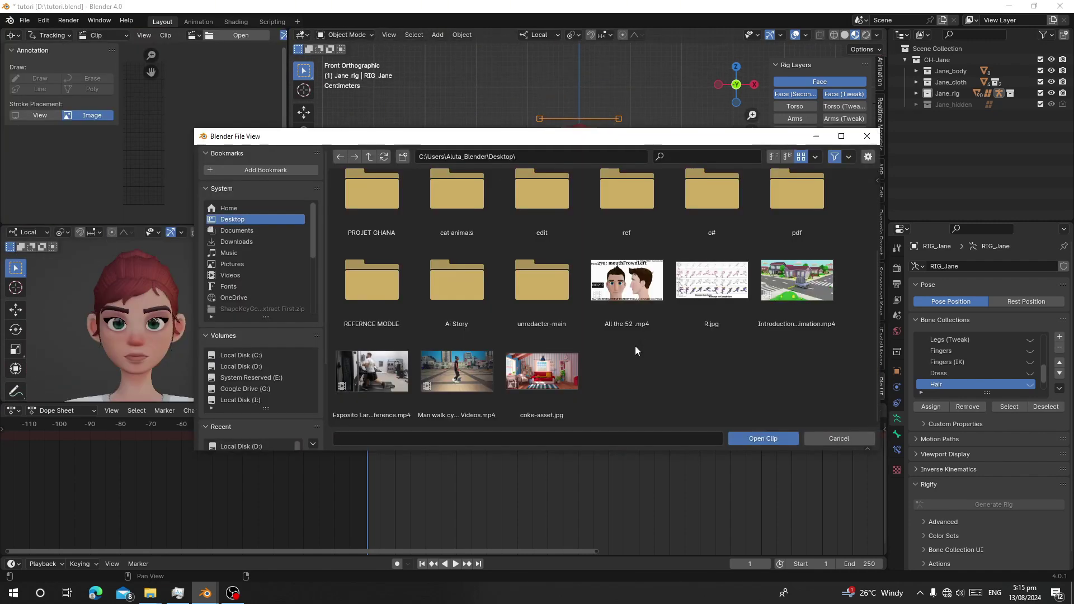
click(630, 274)
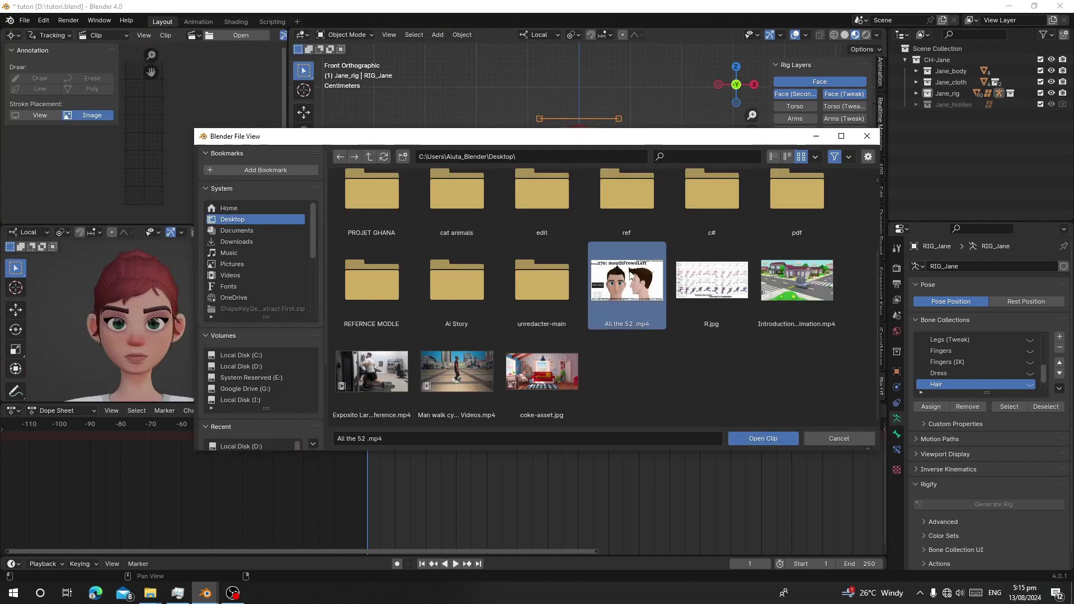
double_click(630, 271)
key(n)
key(t)
key(Home)
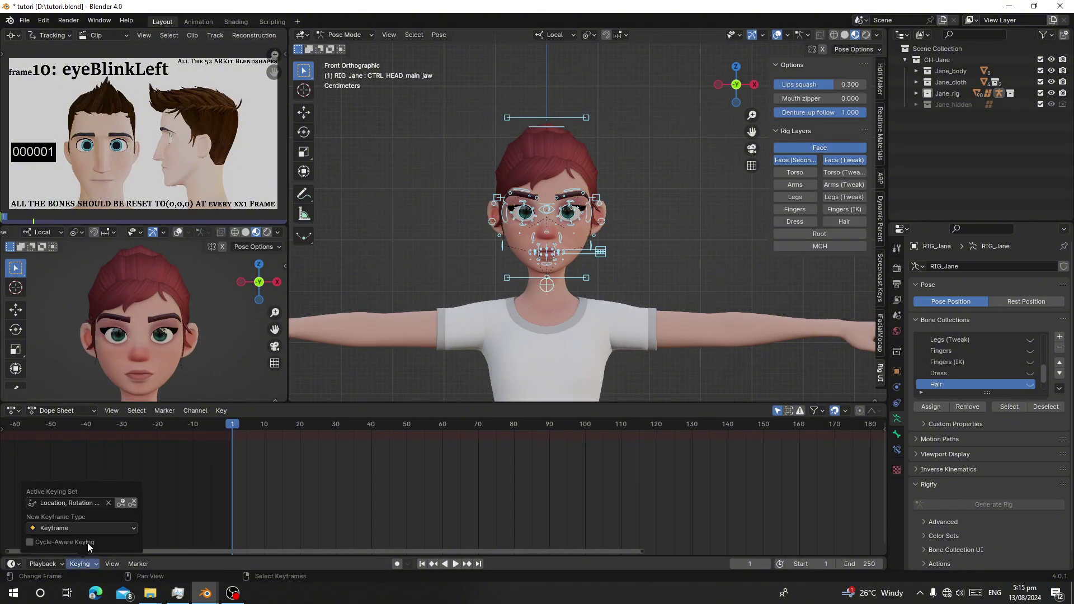
Set the active keying set to Location, Rotation & Scale and enable auto keying.
click(67, 502)
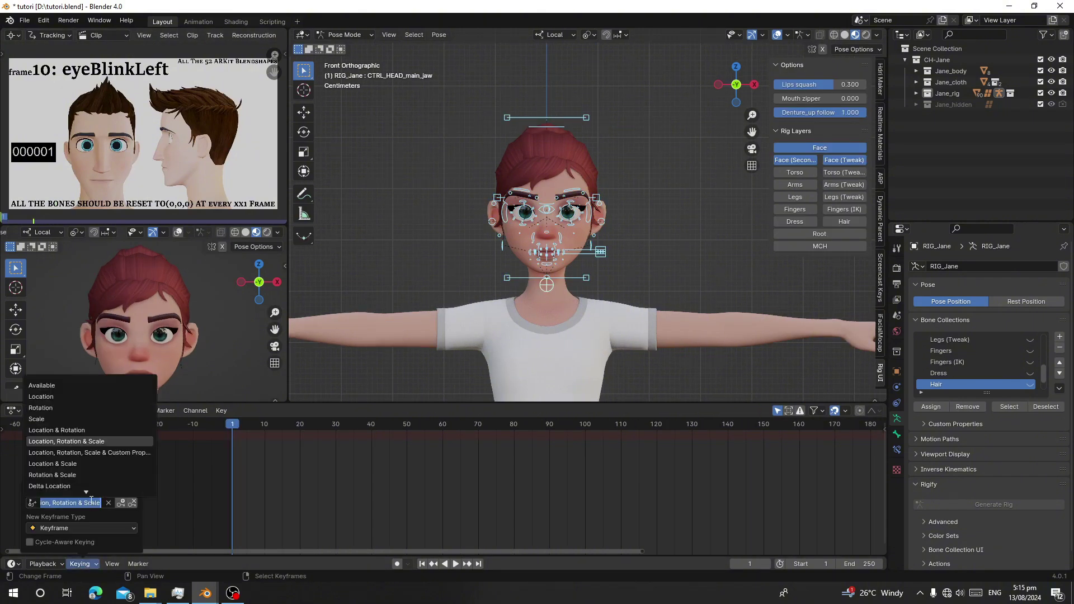
click(58, 440)
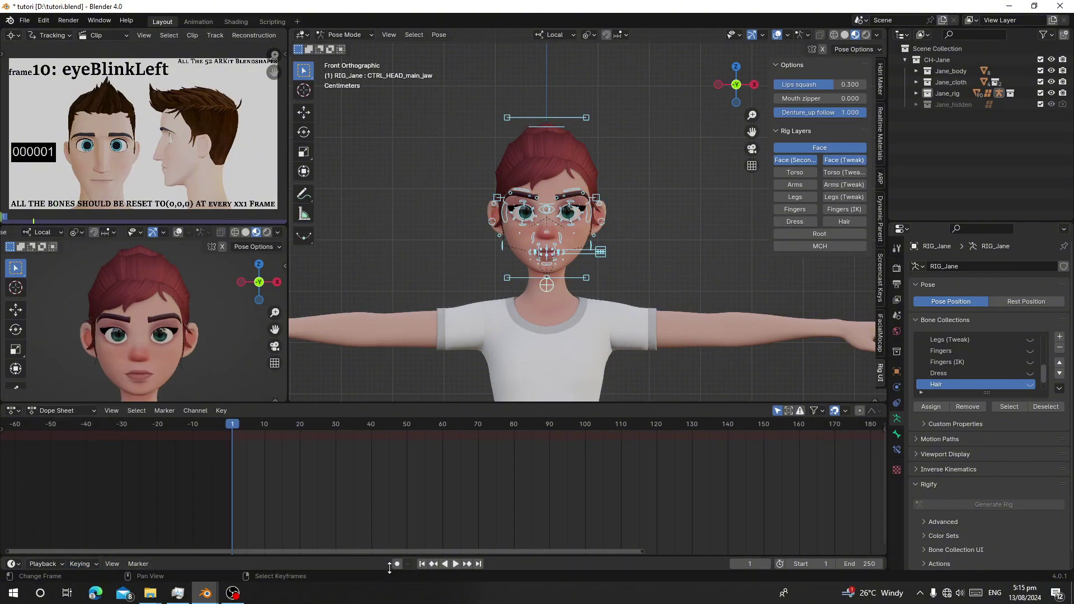
click(397, 564)
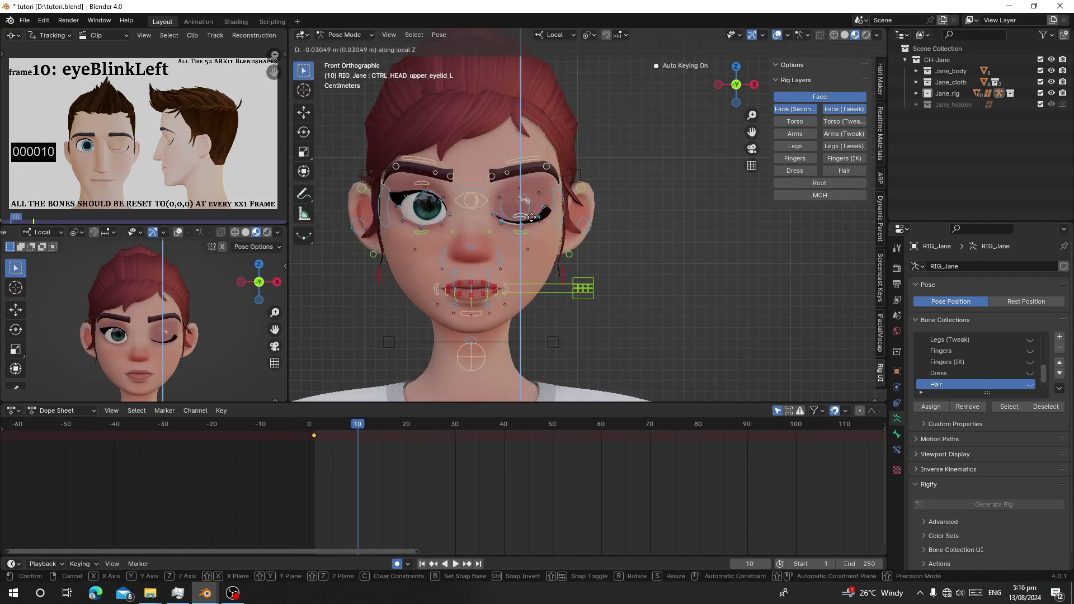
Keyframe the closed left eyelid pose for eyeBlinkLeft at frame 10 and reset the control locations at frame 11.
key(i)
key(Right)
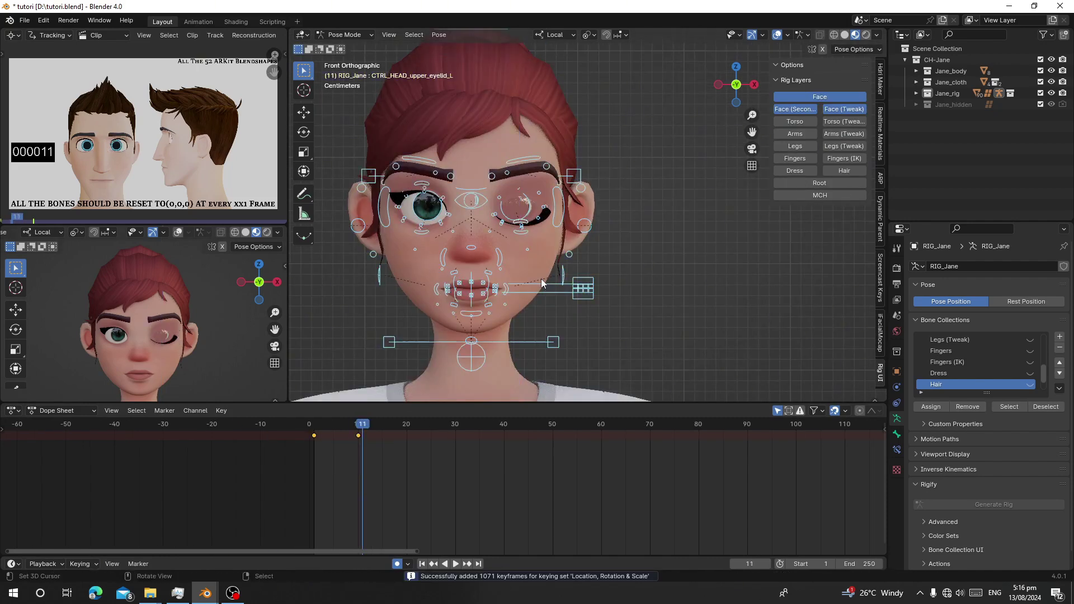
key(alt+g)
Rotate the left eyeball down about local X at frame 20 for eyeLookDownLeft, keyframe all controls, and reset rotations at frame 21.
drag(370, 445, 407, 441)
right_click(529, 203)
key(r)
key(x)
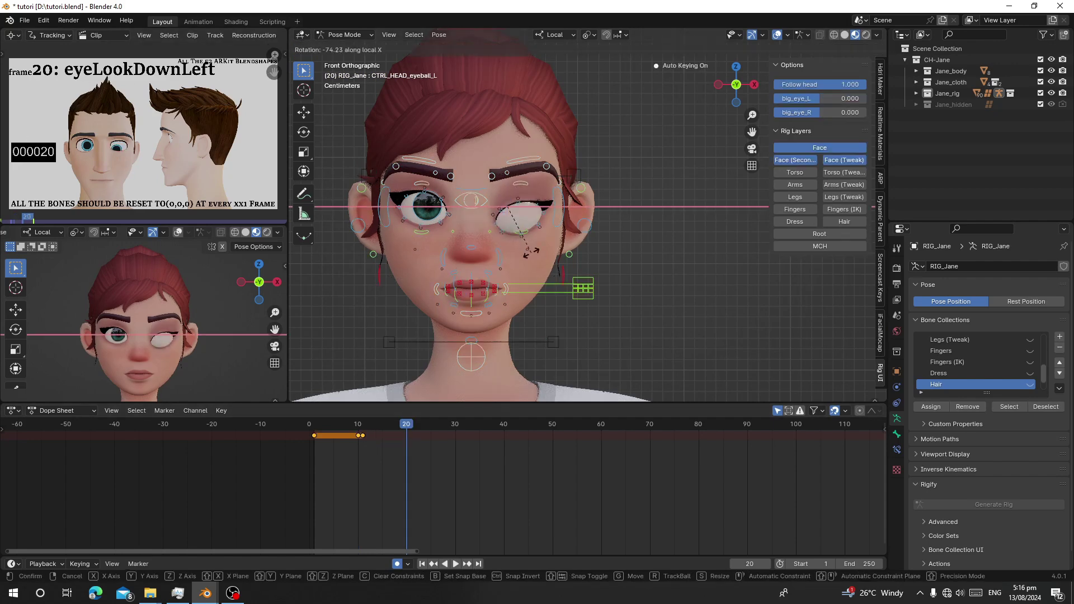
click(532, 222)
key(a)
key(i)
key(Right)
key(alt+r)
Rotate the left eyeball inward about local Z at frame 30 for eyeLookInLeft, keyframe all controls, and reset rotations at frame 31.
drag(414, 444, 455, 443)
right_click(529, 204)
key(r)
key(z)
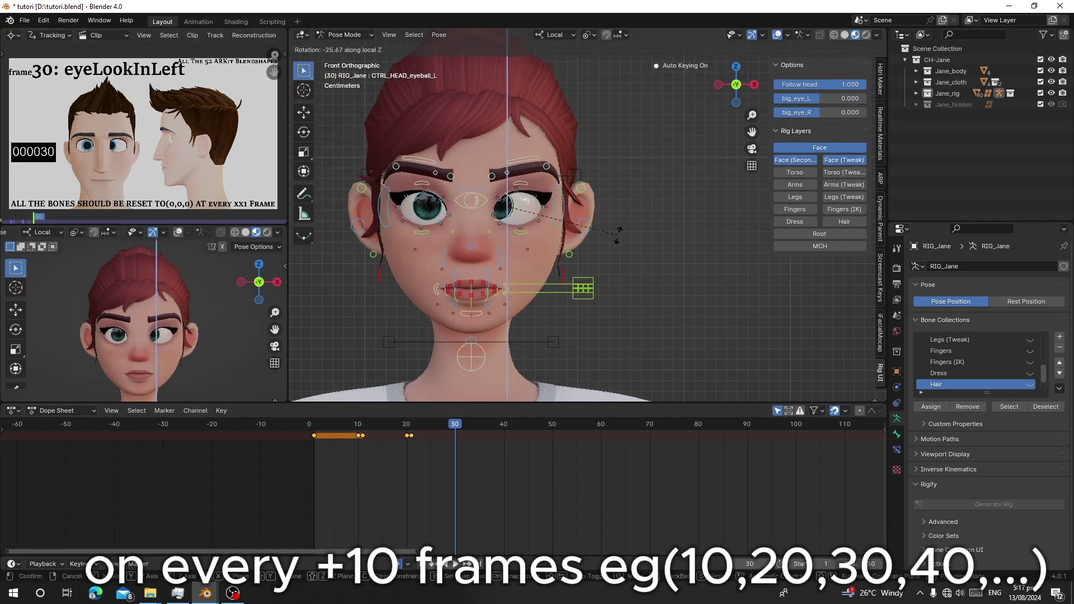
click(618, 235)
key(a)
key(i)
key(Right)
key(alt+r)
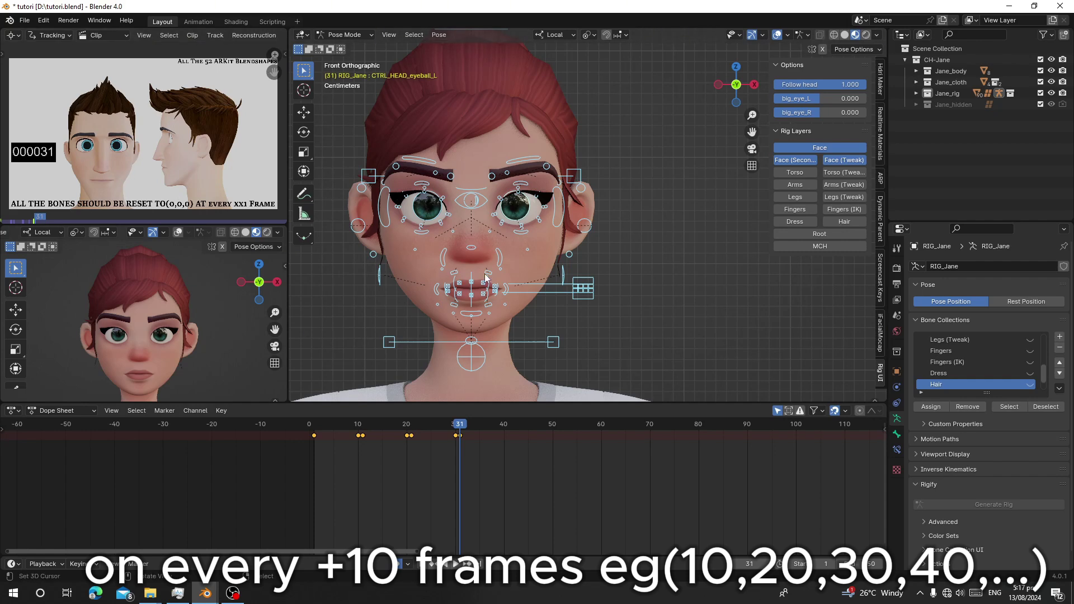
Rotate the left eyeball outward about local Z at frame 40 for eyeLookOutLeft, keyframe all controls, and reset rotations at frame 41.
click(503, 445)
right_click(527, 206)
key(r)
key(z)
click(509, 256)
key(a)
key(i)
key(Right)
key(alt+r)
Pose the left eyeball for eyeLookUpLeft at frame 50 by rotating it about local X, and keyframe all controls.
click(552, 448)
right_click(527, 206)
key(r)
key(x)
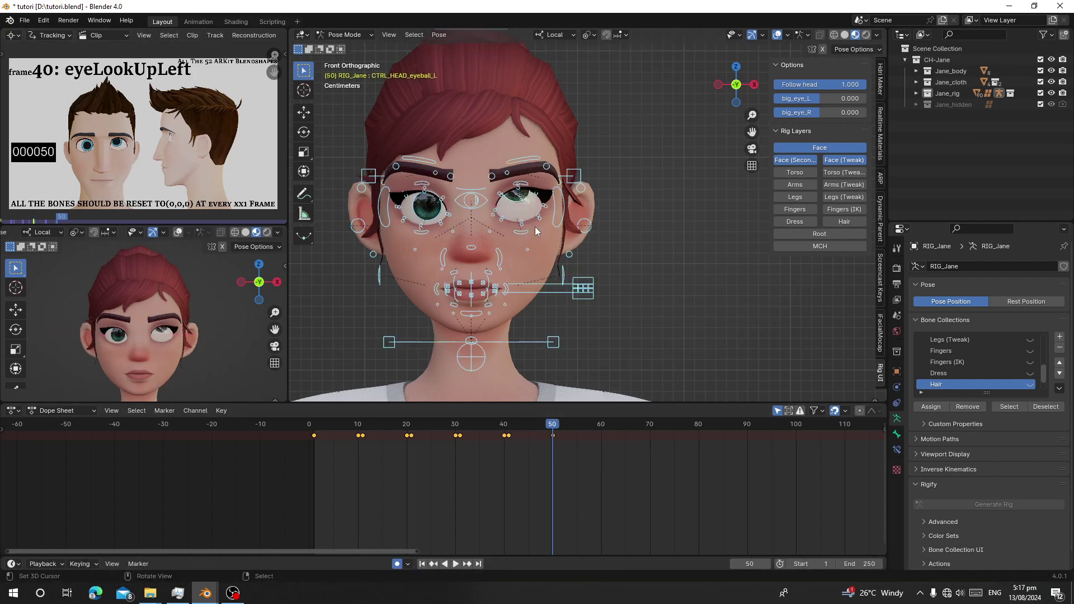
Play back the keyframed facial poses against the reference clip to check the sequence up to frame 520.
key(space)
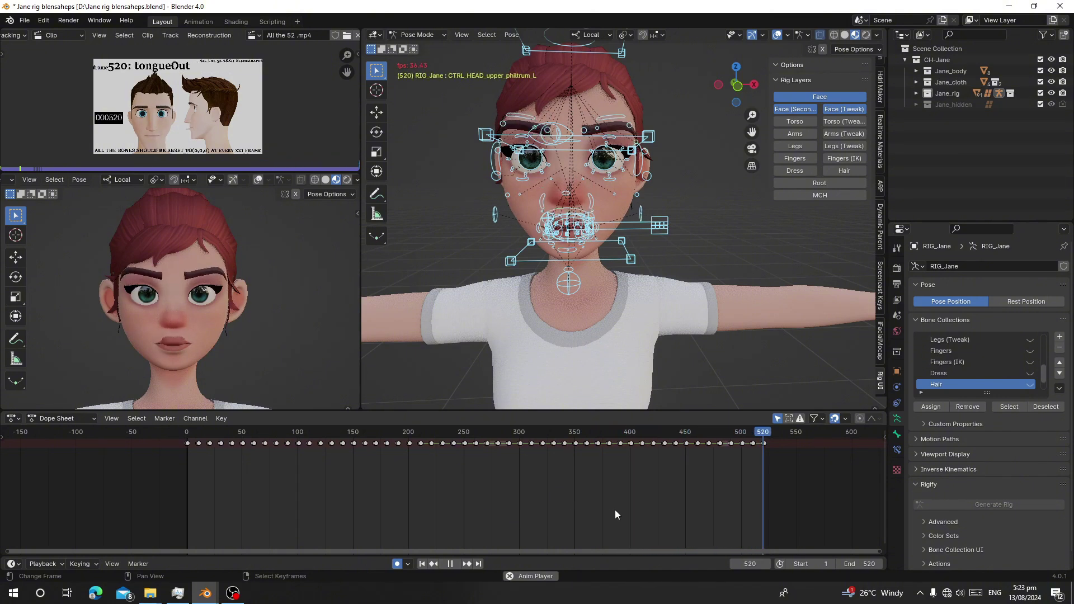
key(space)
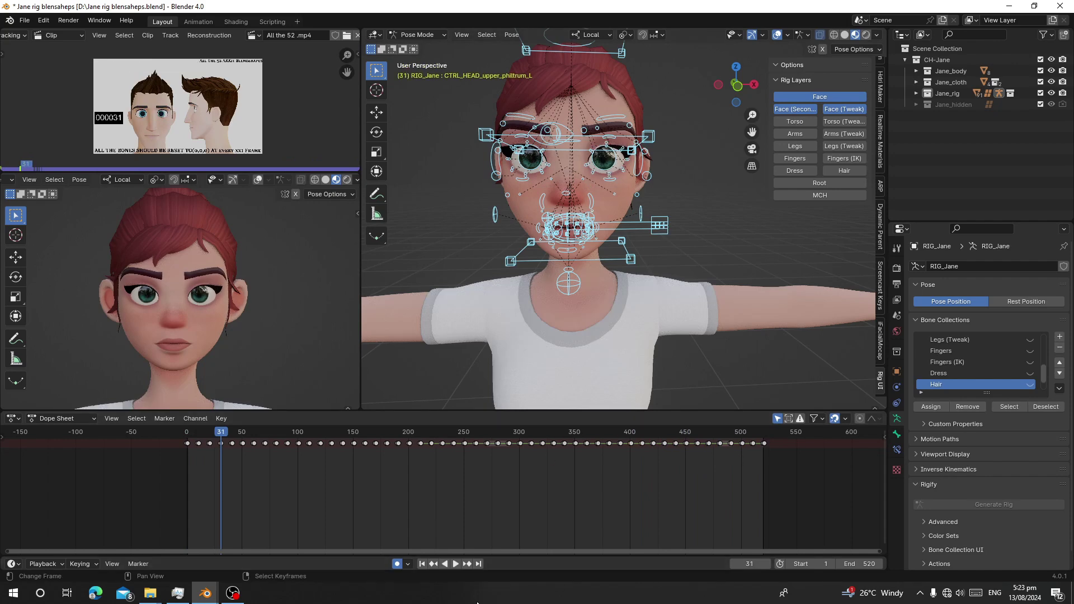
key(space)
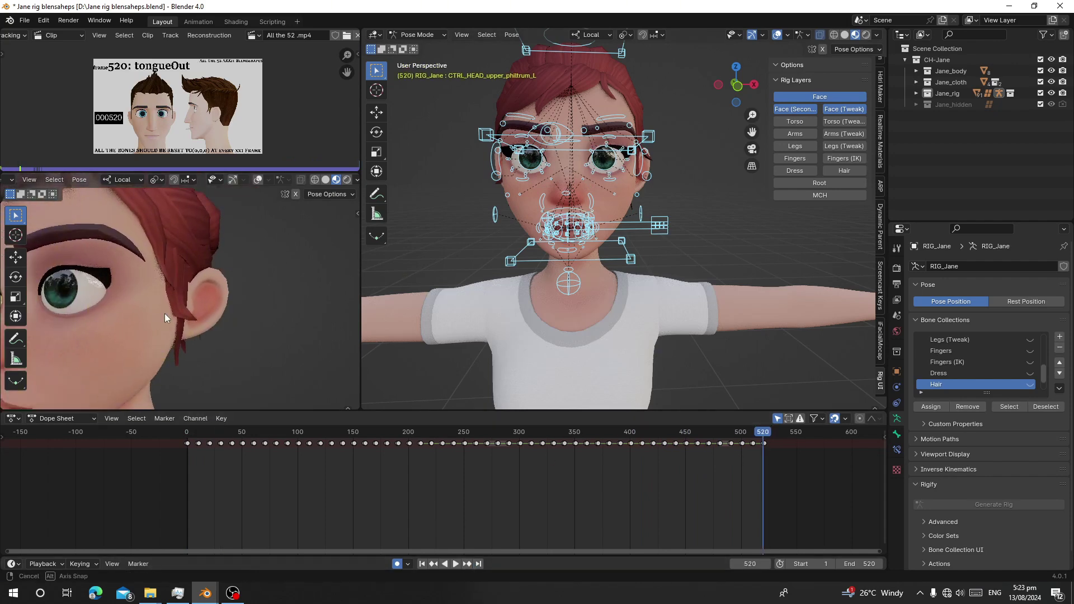
key(space)
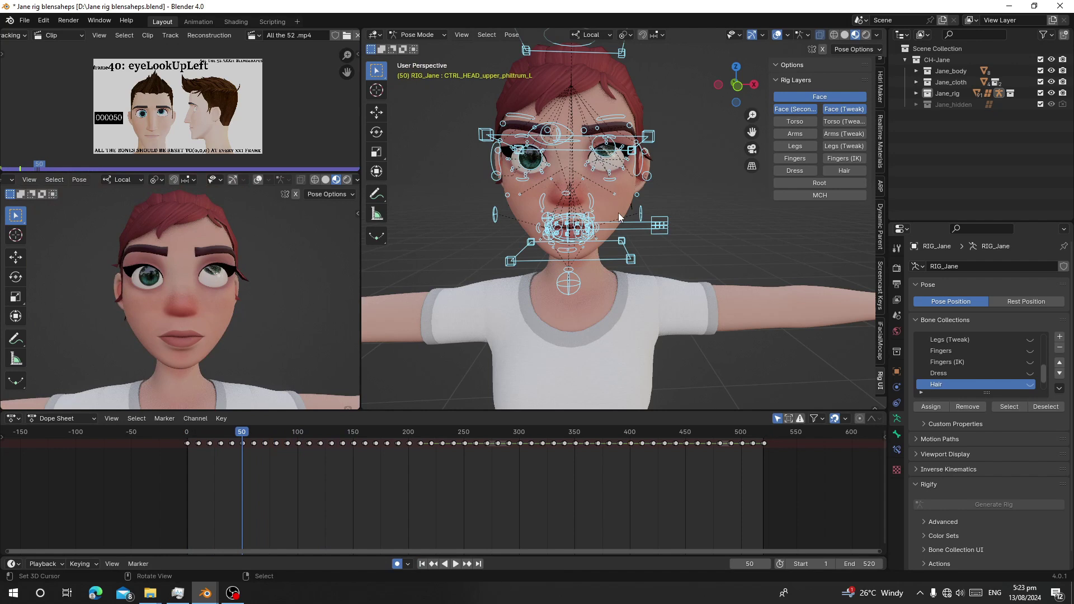
Return the timeline to frame 1 and switch the rig from Pose Mode to Object Mode.
click(423, 563)
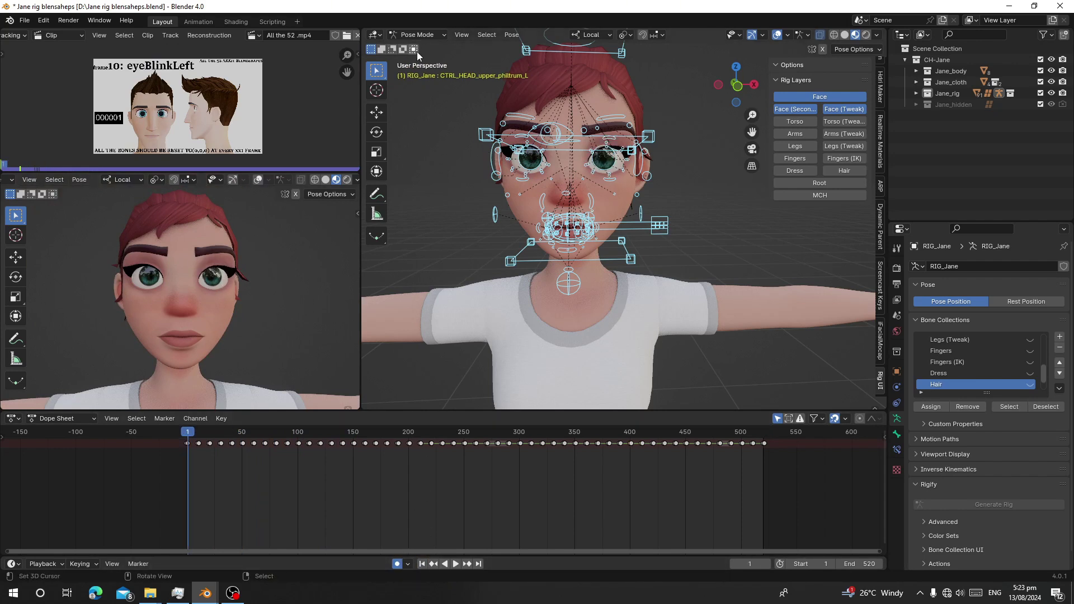
click(423, 34)
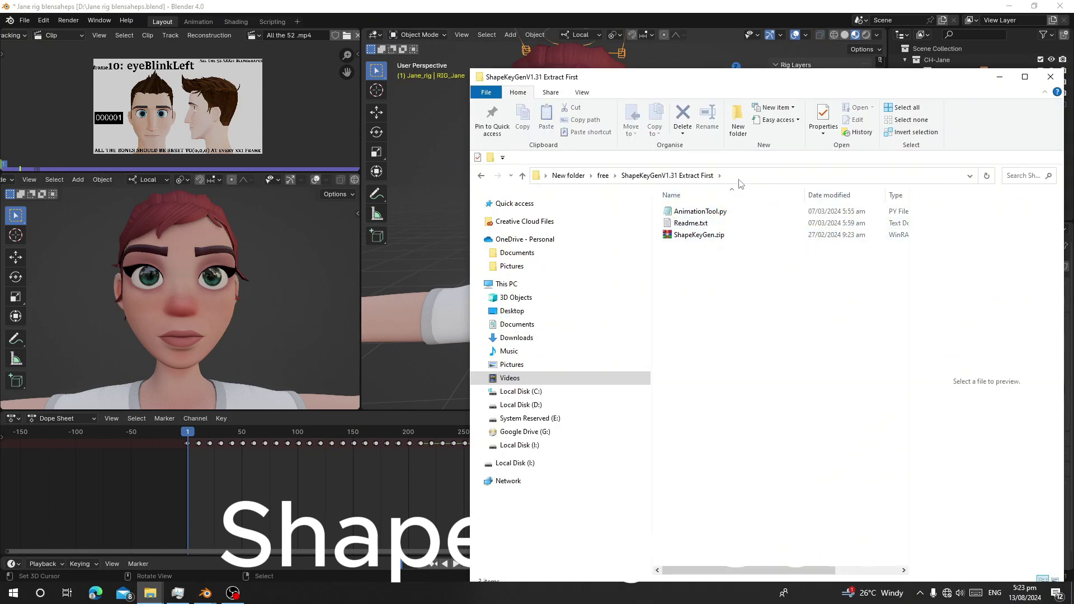
Locate the add-on files in the ShapeKeyGenV1.31 Extract First folder, and open Blender's preferences.
right_click(739, 182)
click(767, 199)
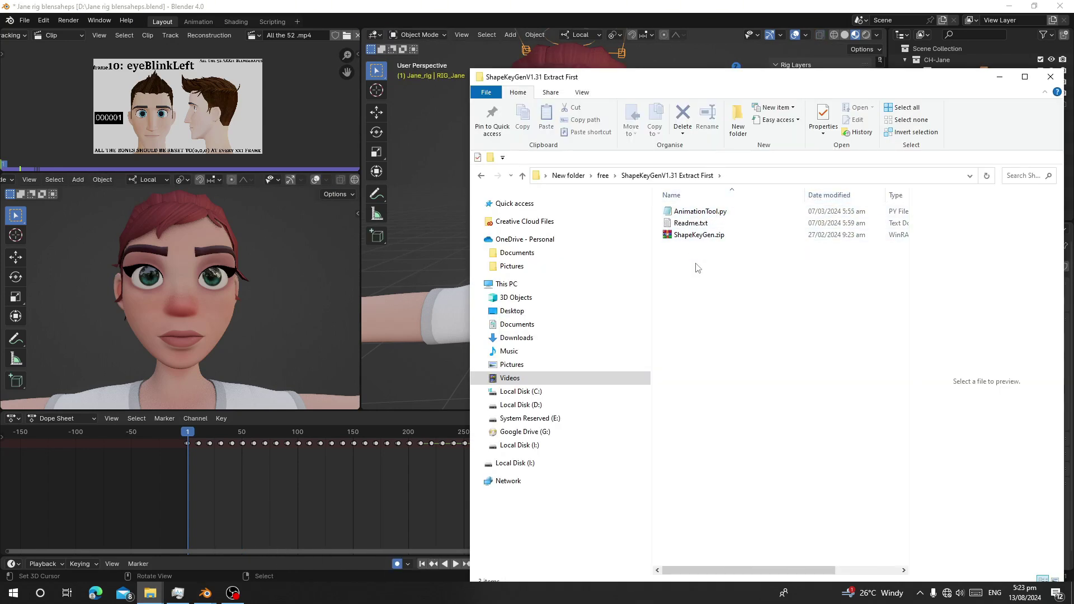
click(43, 20)
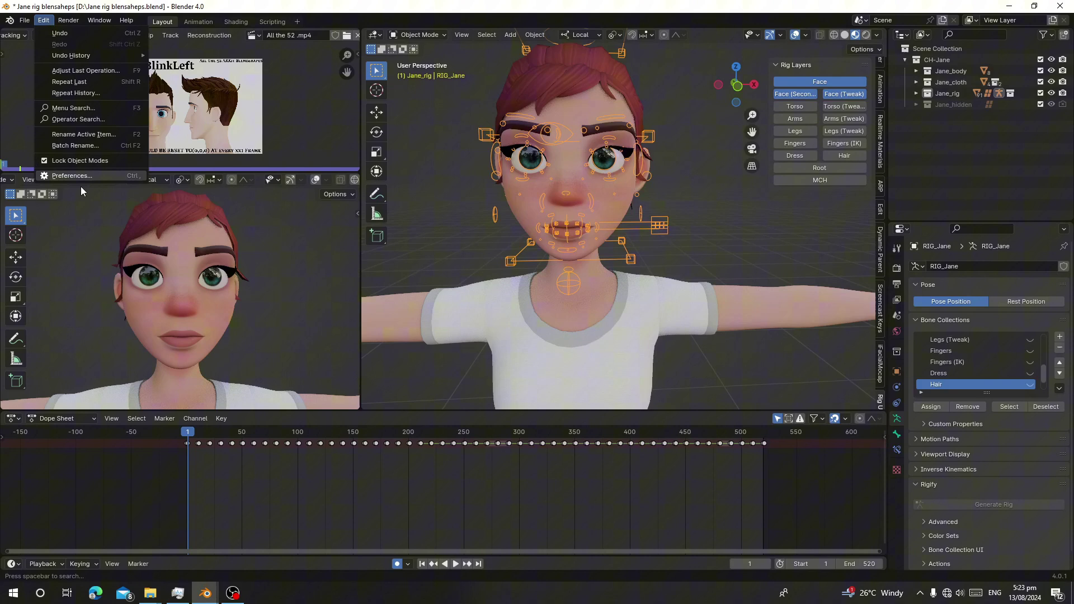
click(73, 175)
click(284, 50)
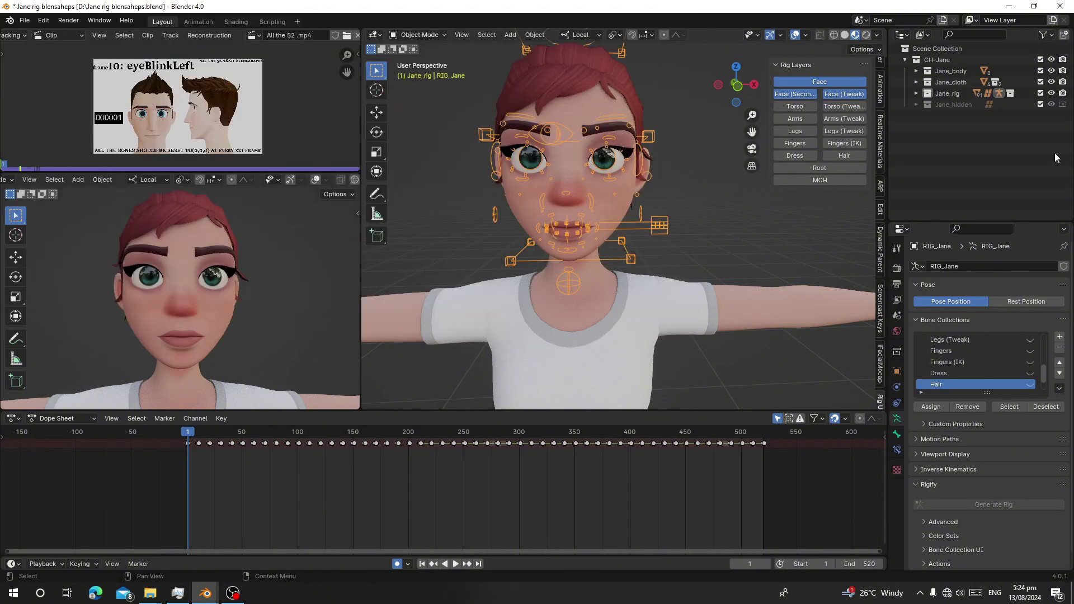
Show the add-on's Animation Tools in the viewport sidebar with the character's face in view.
click(880, 89)
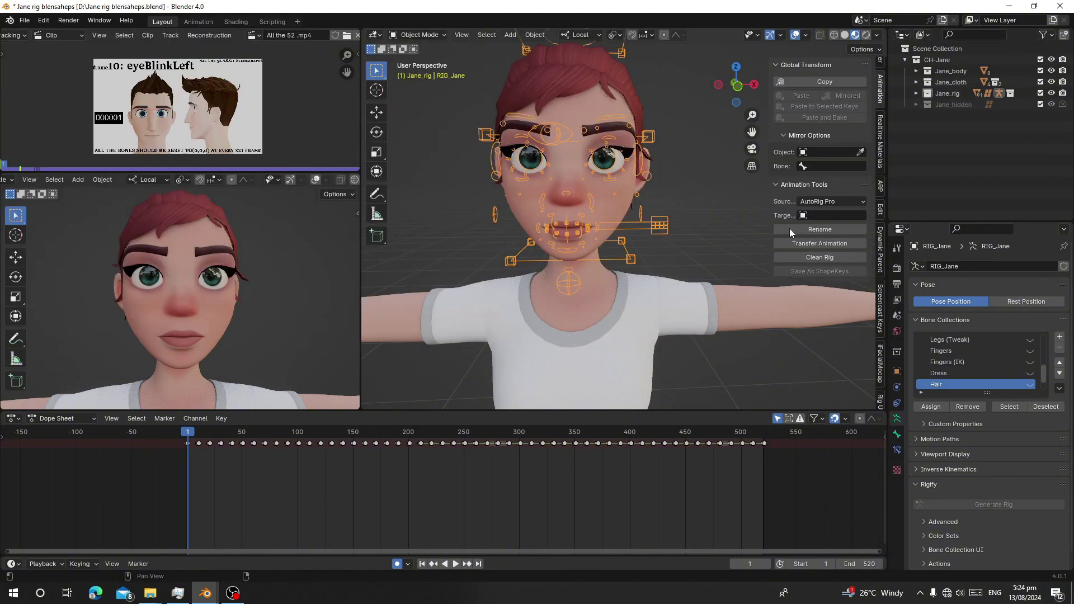
click(780, 63)
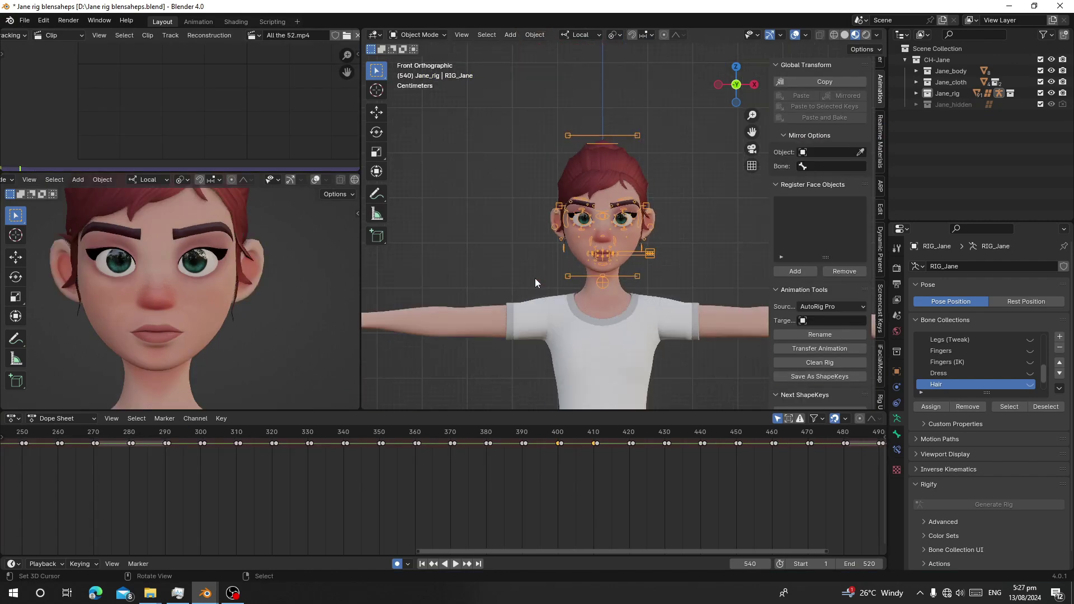
scroll(536, 281, up, 5)
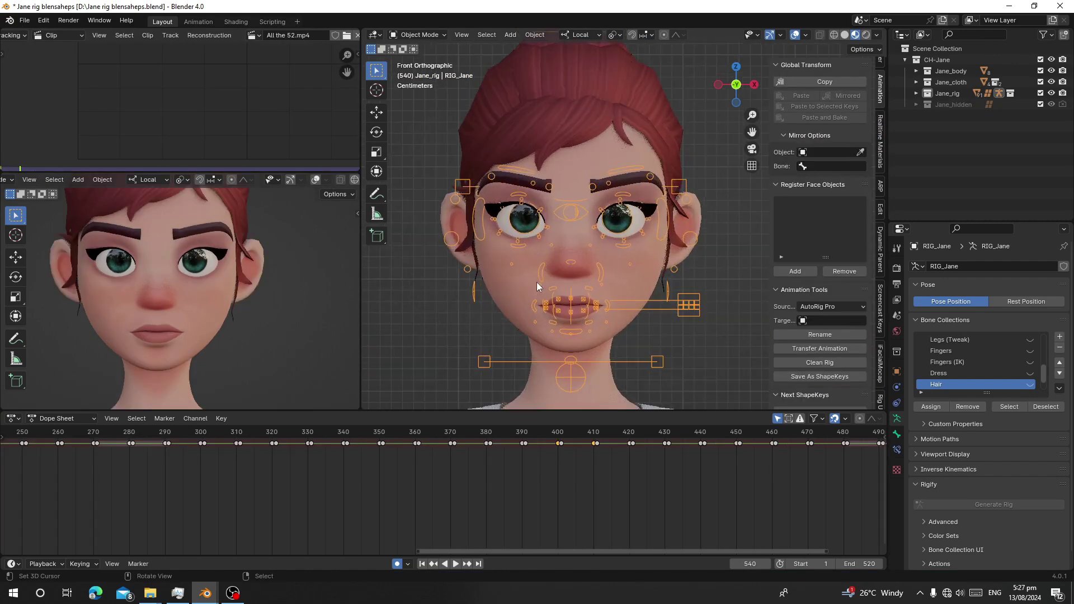
scroll(812, 396, down, 6)
scroll(812, 398, up, 6)
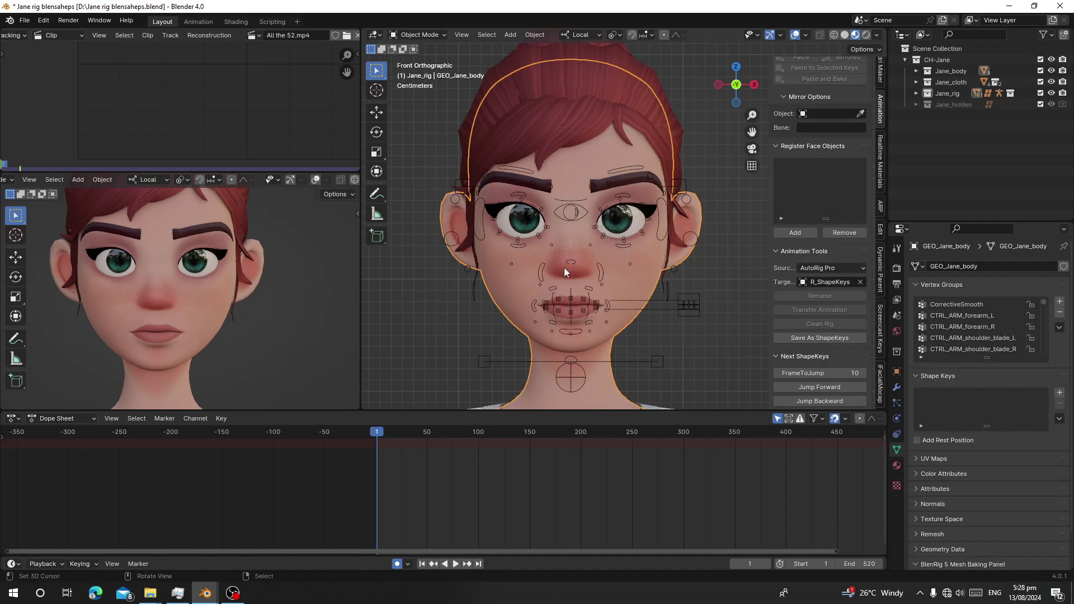
Register GEO_Jane_body and GEO_Jane_eyes as face objects, hiding each mesh once it is added.
click(794, 232)
key(h)
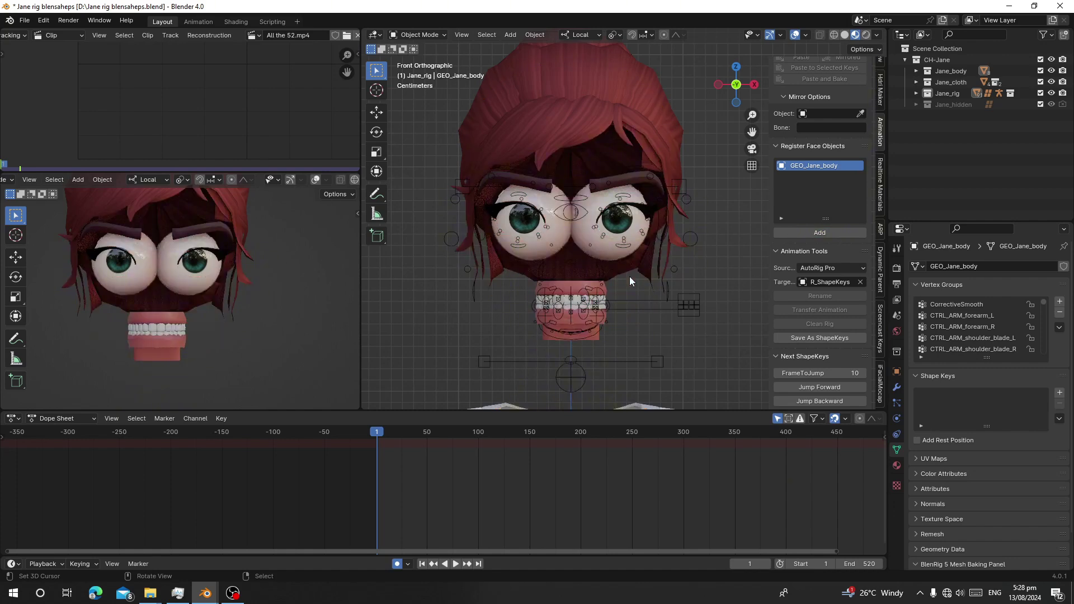
click(610, 250)
click(795, 232)
key(alt+h)
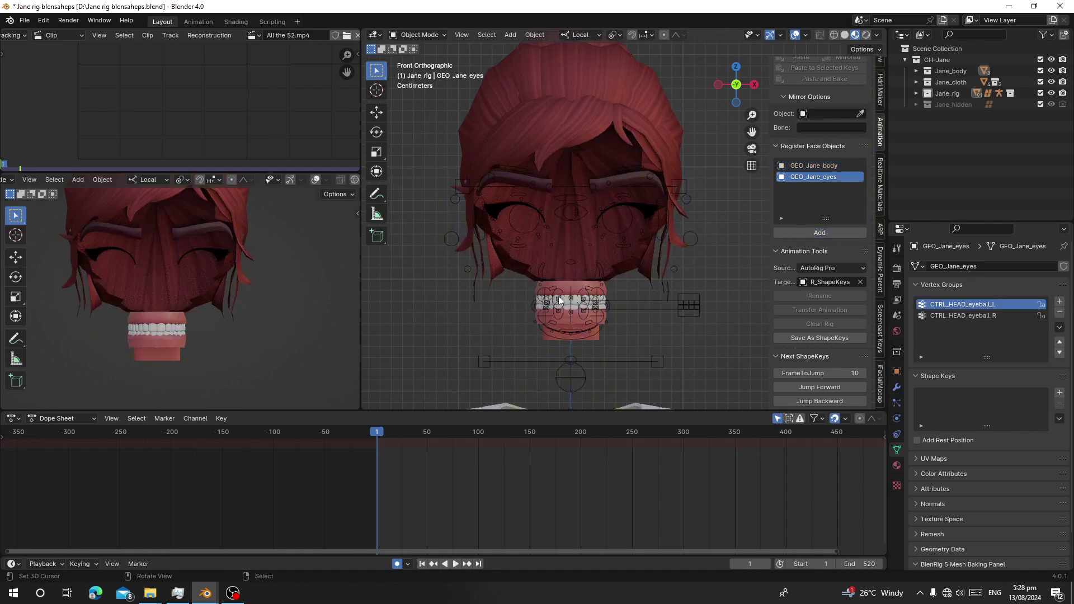
Register the upper and lower dentures, GEO_Jane_denture_up and GEO_Jane_denture_low, as face objects, hiding each once added.
click(576, 286)
click(794, 232)
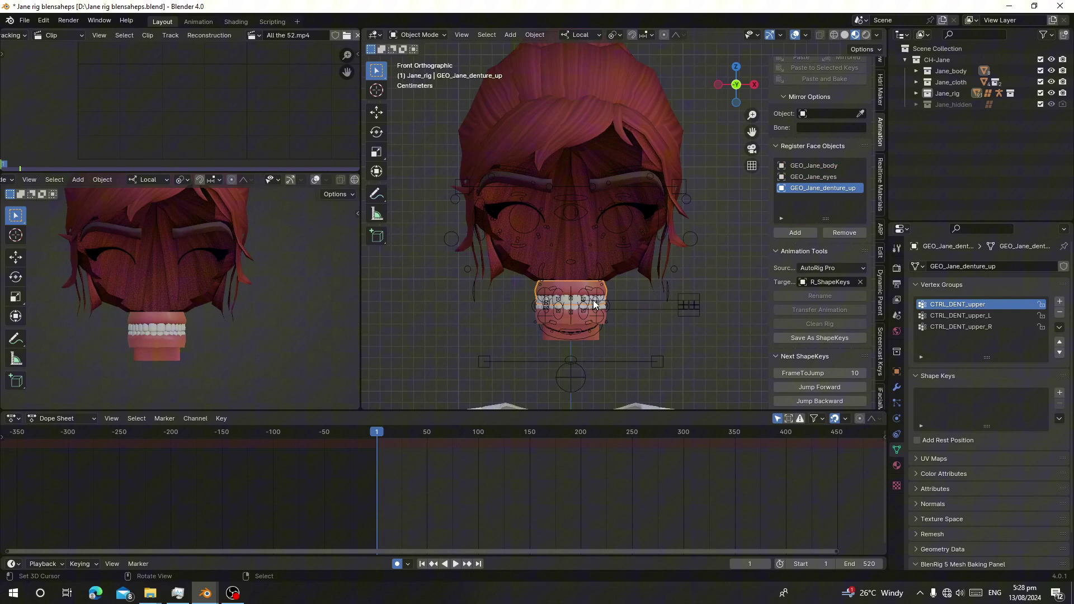
key(KP_5)
key(h)
middle_drag(617, 352, 607, 308)
click(600, 311)
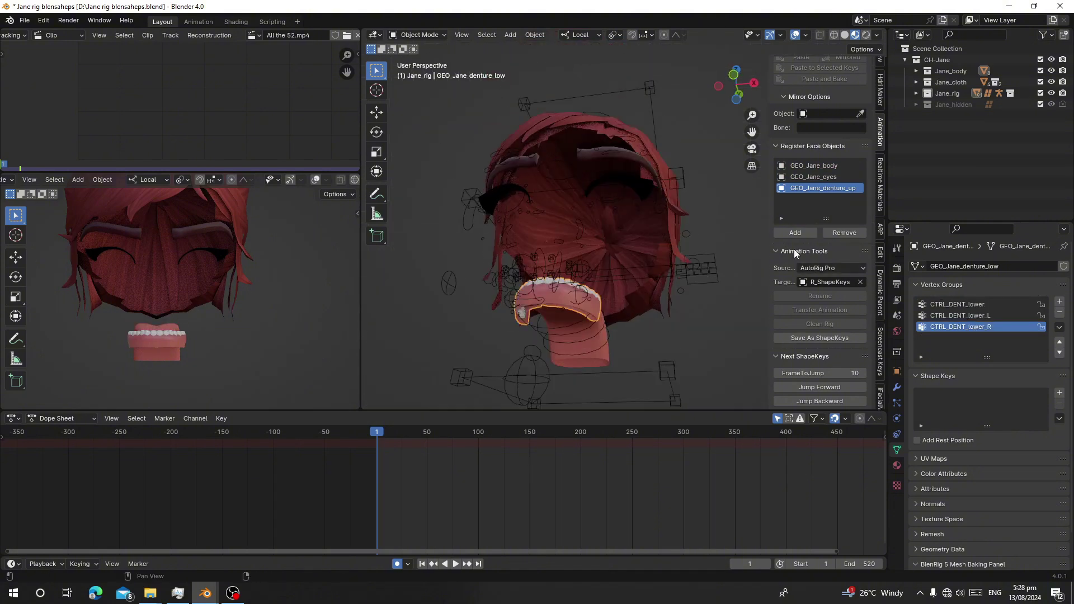
click(795, 233)
key(h)
Register GEO_Jane_tongue, GEO_Jane_brows and GEO_Jane_eyelashes as face objects, hiding each mesh that blocks access to the next.
click(613, 358)
click(795, 232)
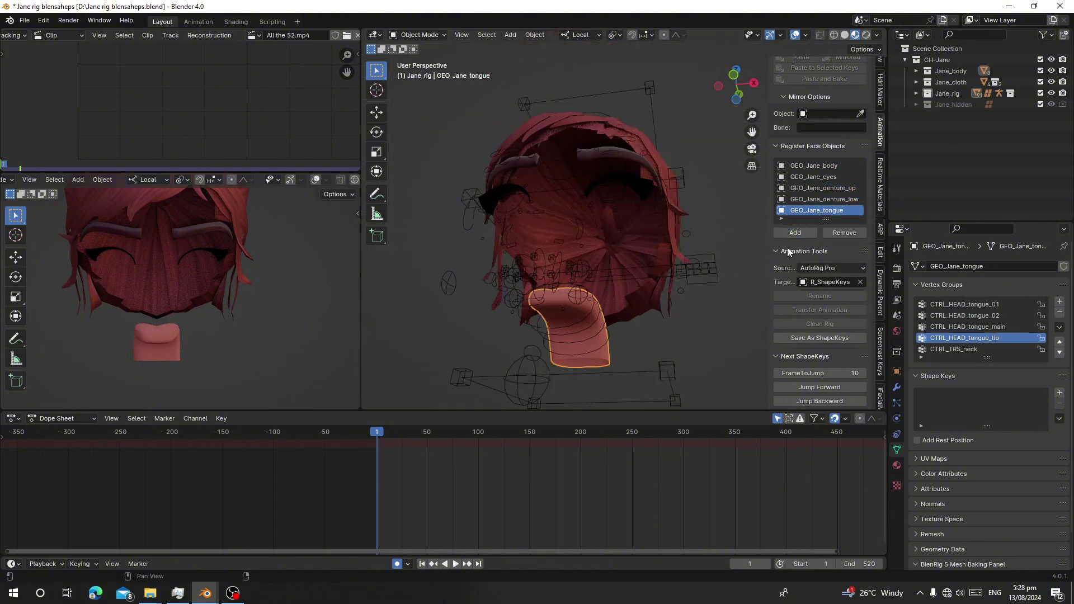
key(h)
click(613, 164)
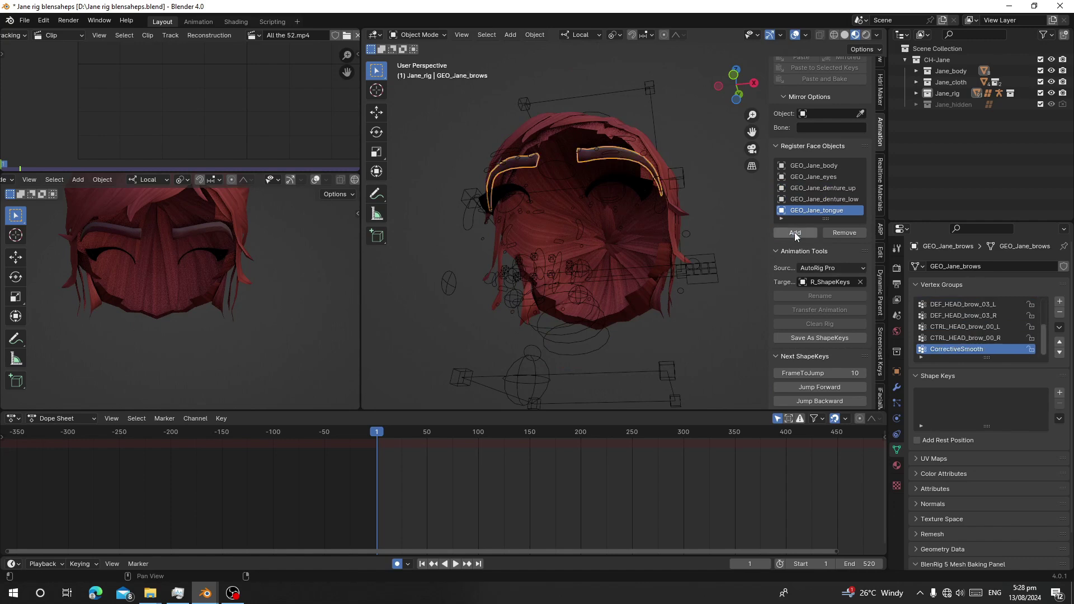
click(819, 232)
key(h)
key(KP_8)
key(KP_8)
key(KP_8)
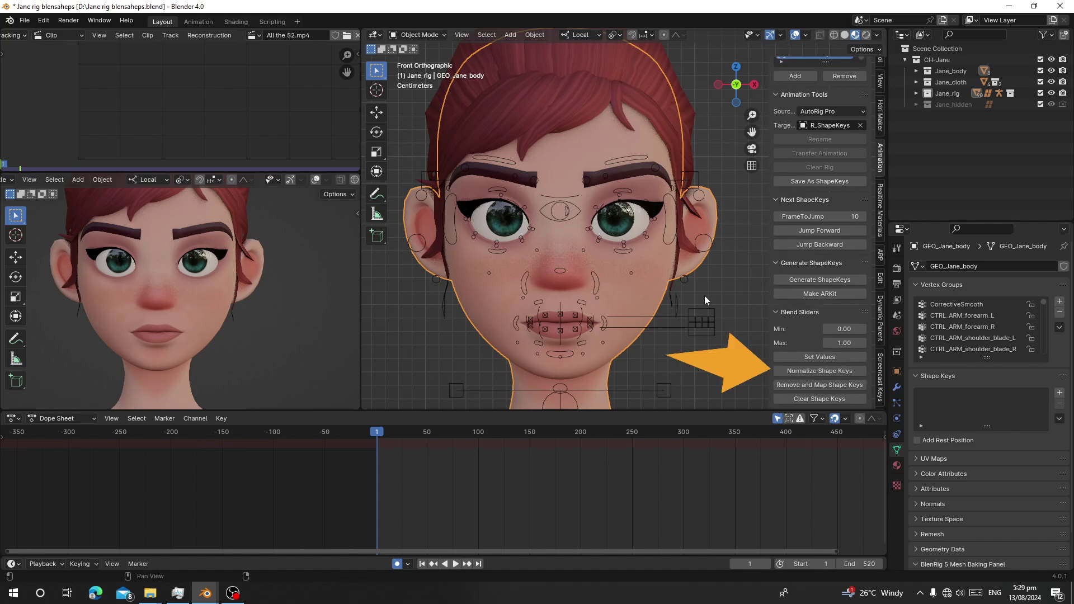
Generate shape keys for the registered face objects and convert them to the ARKit set.
scroll(825, 369, up, 3)
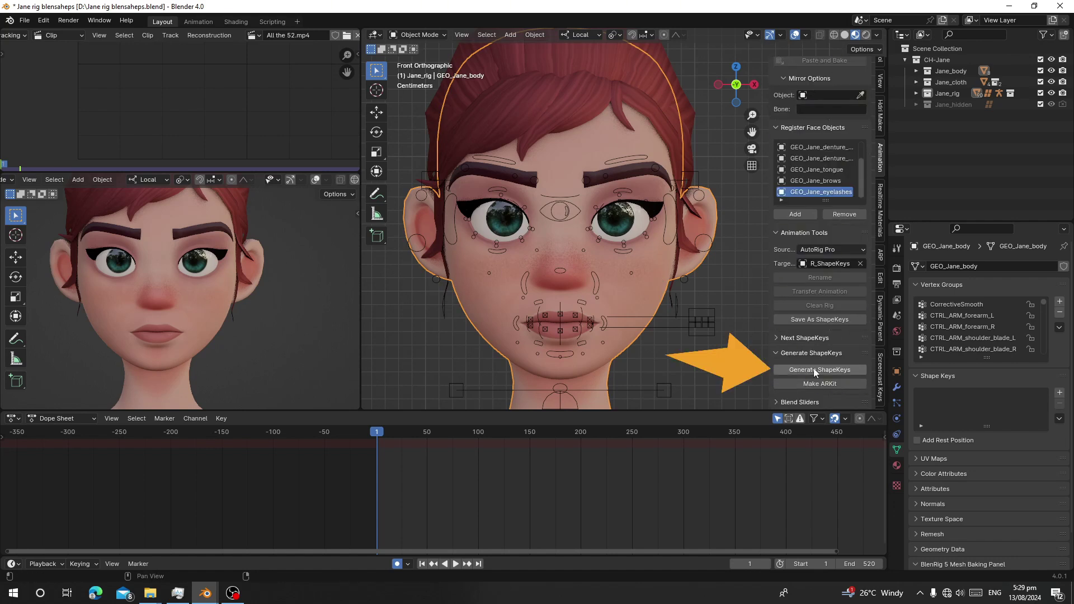
click(815, 373)
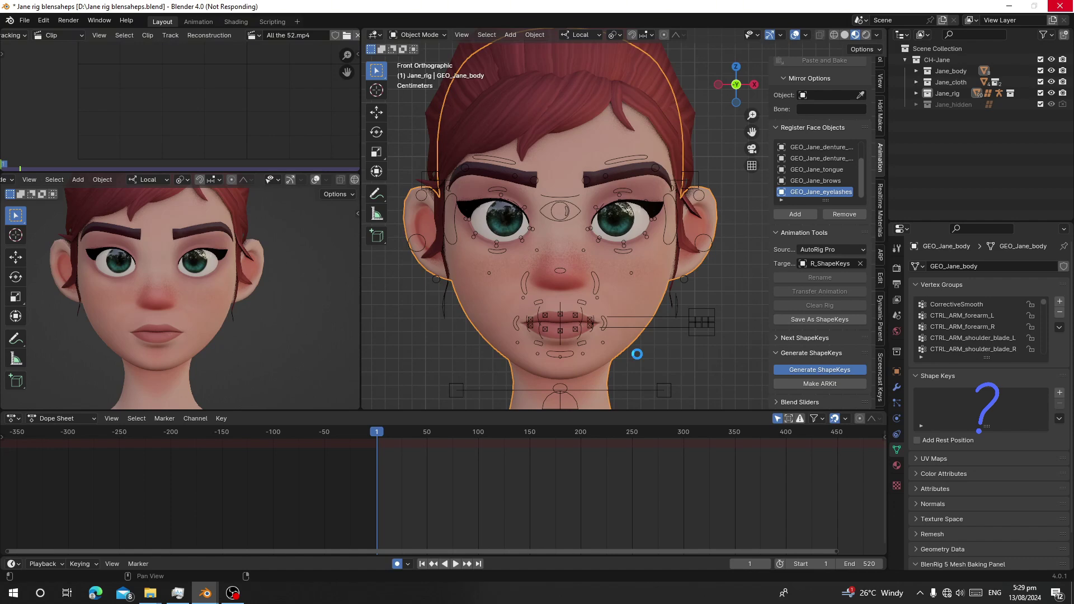
click(819, 384)
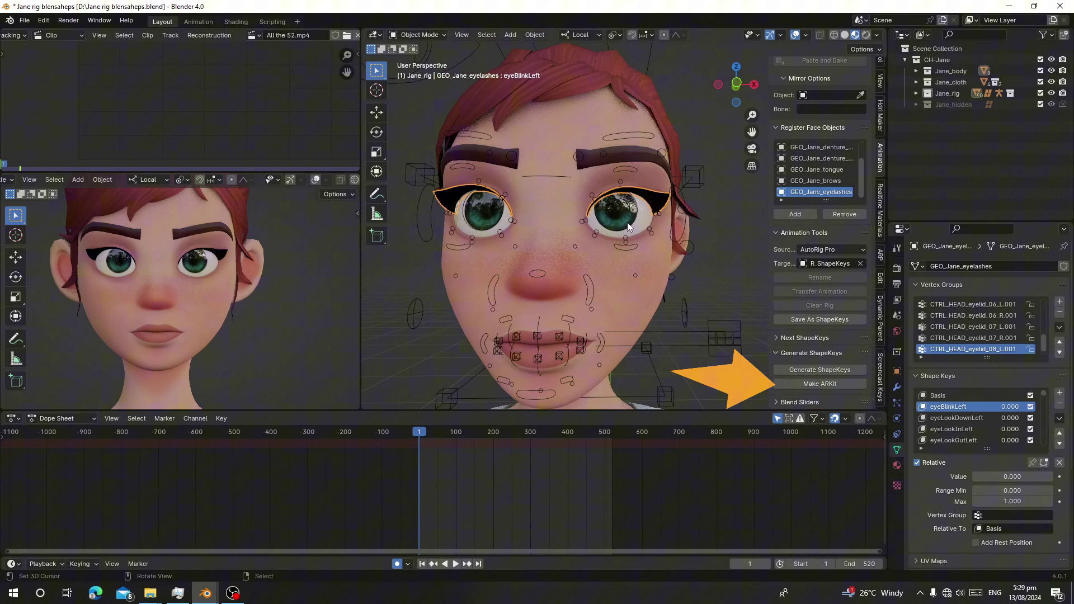
Test the eyeBlinkLeft shape key on GEO_Jane_body and GEO_Jane_eyelashes by raising its value on each mesh.
click(499, 289)
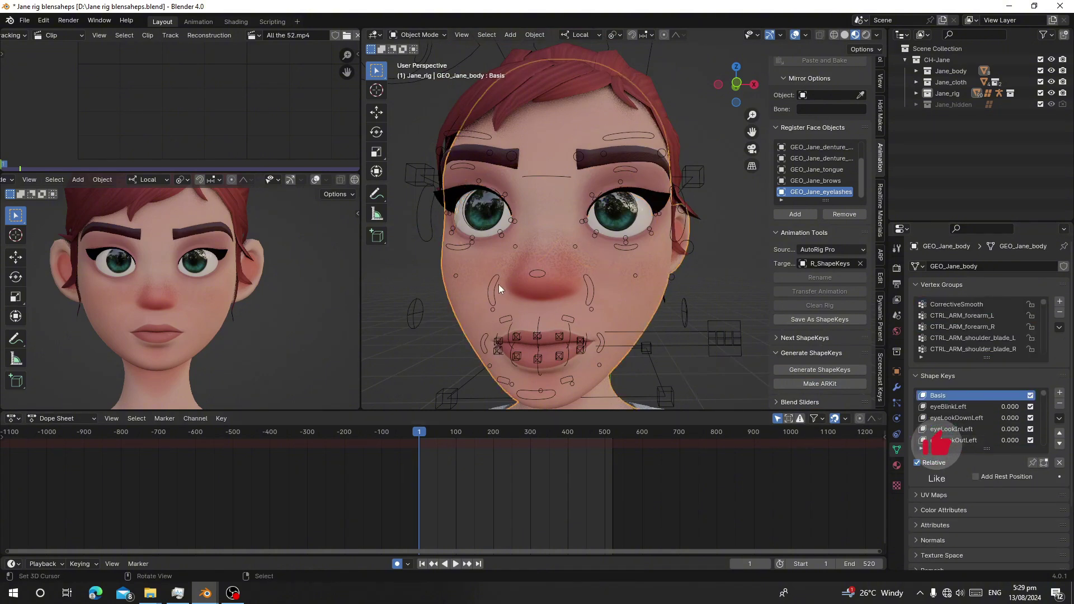
middle_drag(499, 284, 506, 286)
click(943, 408)
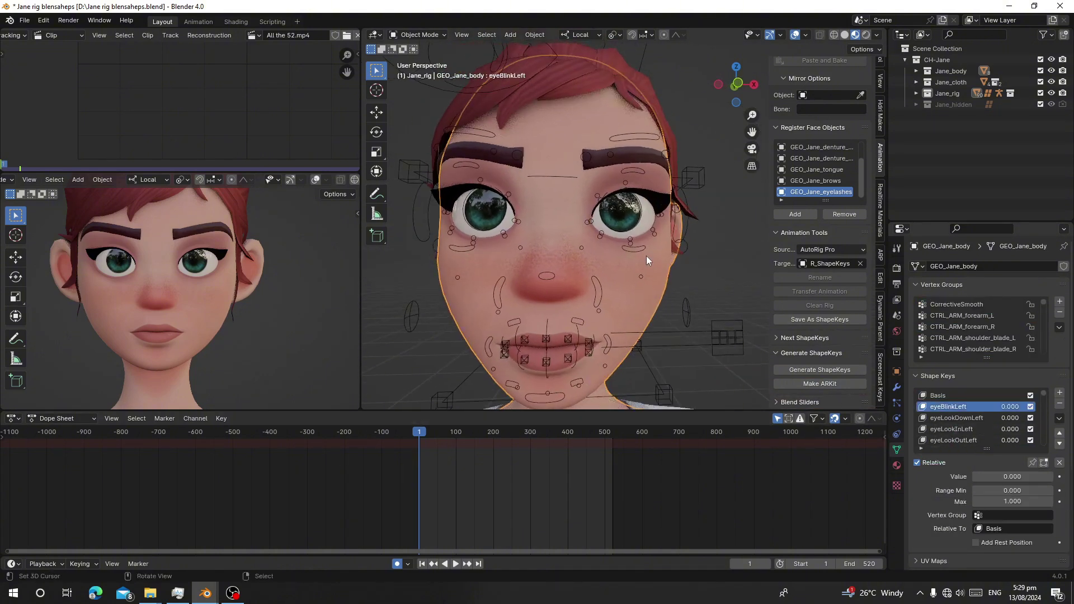
drag(998, 477, 1051, 476)
click(662, 197)
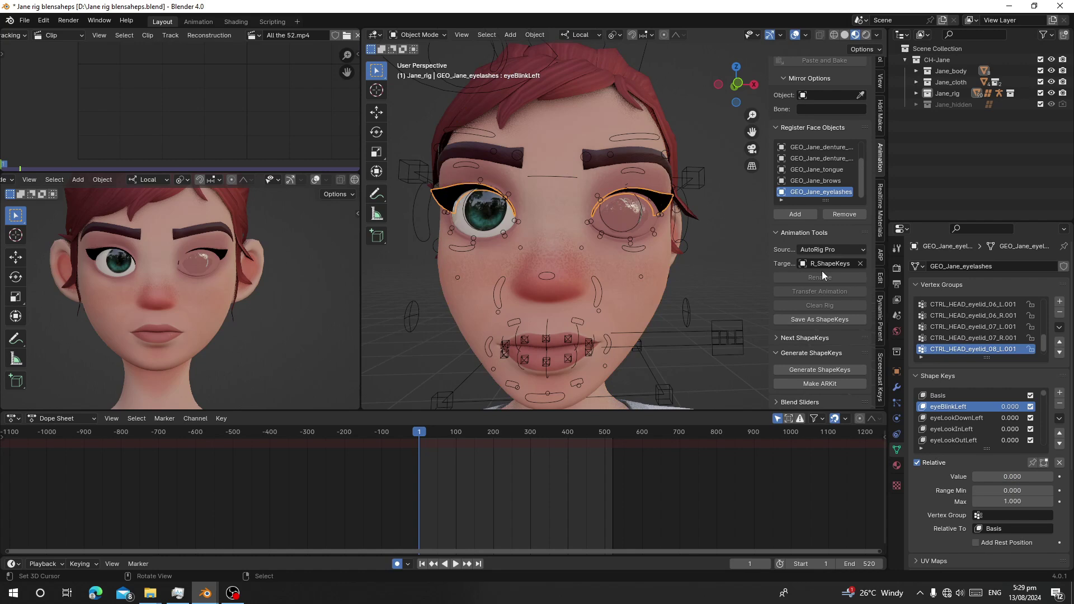
drag(984, 476, 1054, 476)
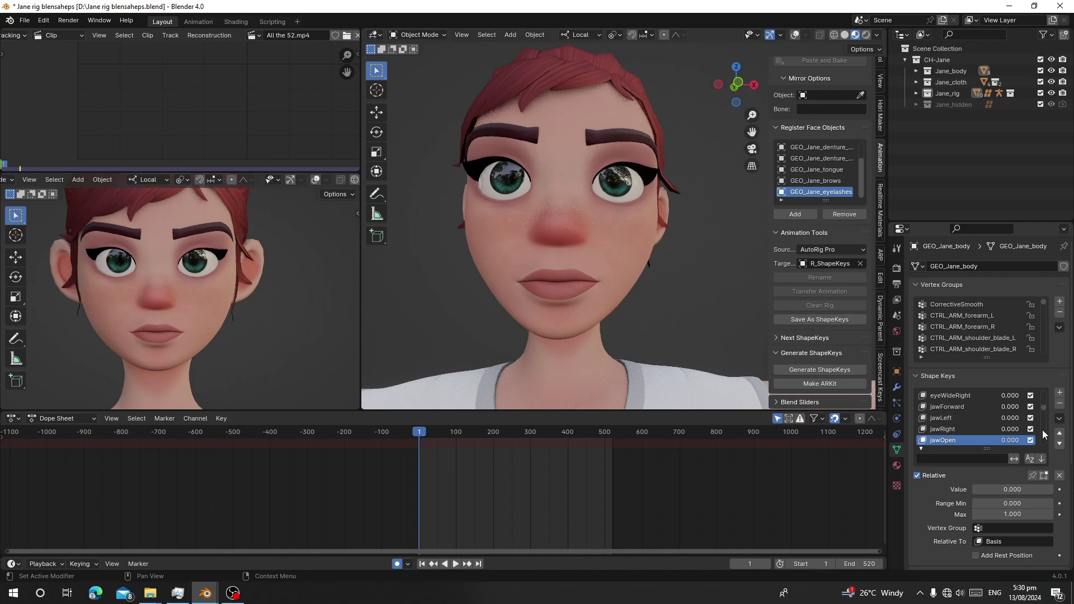
Return to eyeBlinkLeft in GEO_Jane_body's shape keys and scrub its value to preview the blink.
scroll(1040, 429, up, 14)
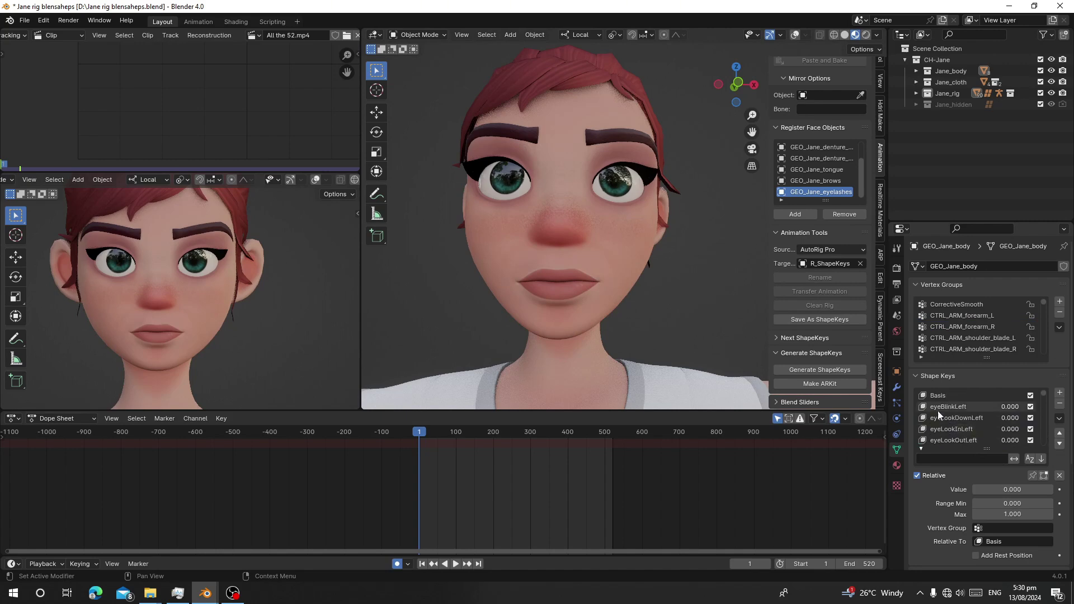
click(938, 409)
right_click(637, 229)
key(g)
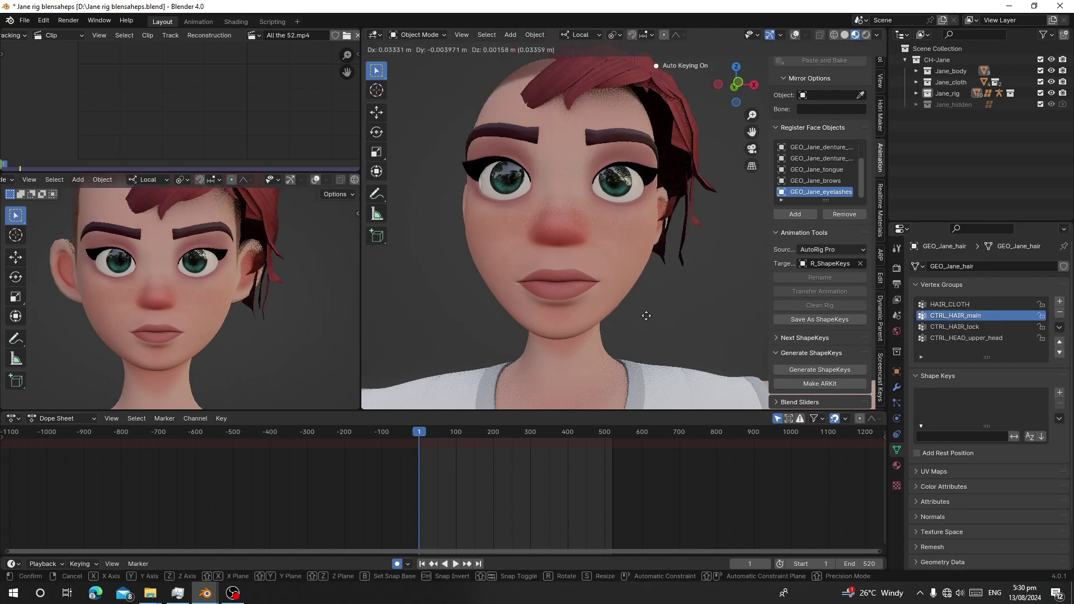
right_click(645, 317)
right_click(605, 263)
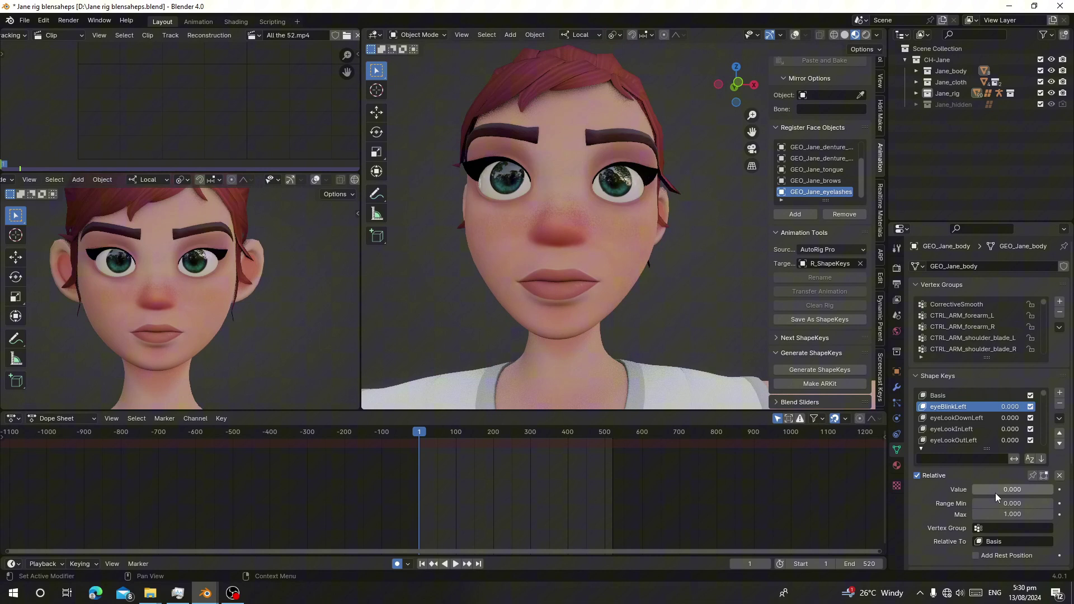
drag(995, 491, 972, 490)
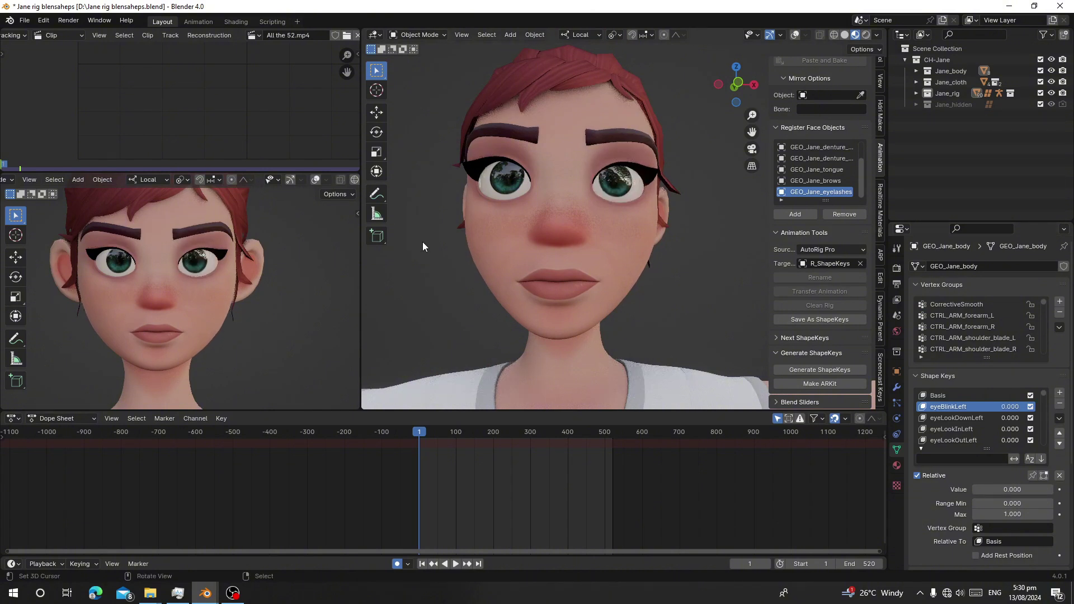
mouse_move(450, 512)
mouse_down()
mouse_move(475, 495)
mouse_move(464, 519)
mouse_up()
click(421, 565)
middle_drag(584, 262, 561, 319)
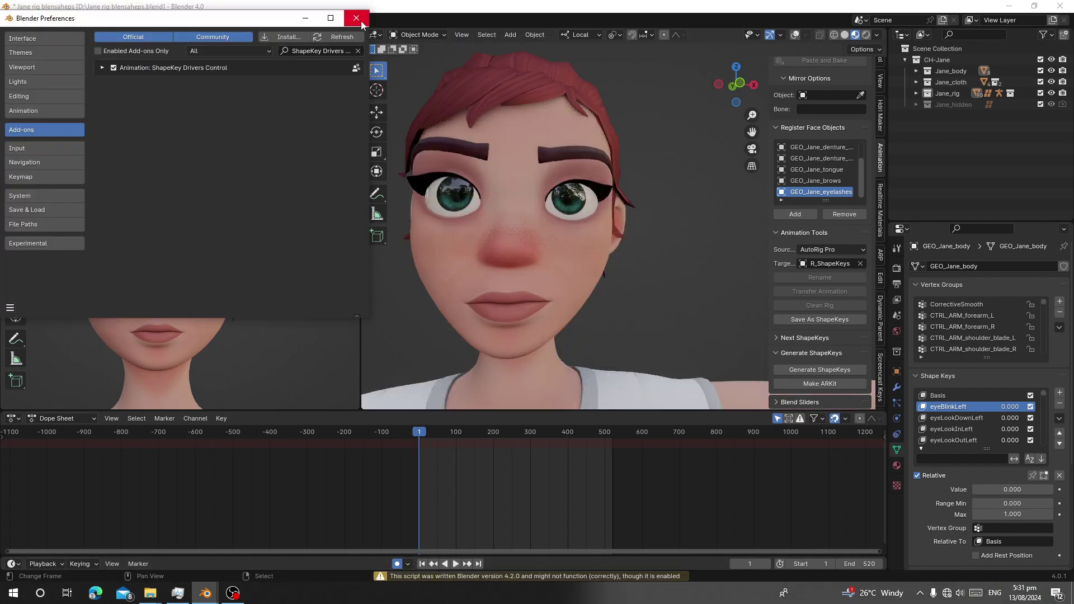
Close the add-on preferences and show the ShapeKey Drivers controls in the viewport sidebar.
click(356, 18)
scroll(880, 279, down, 2)
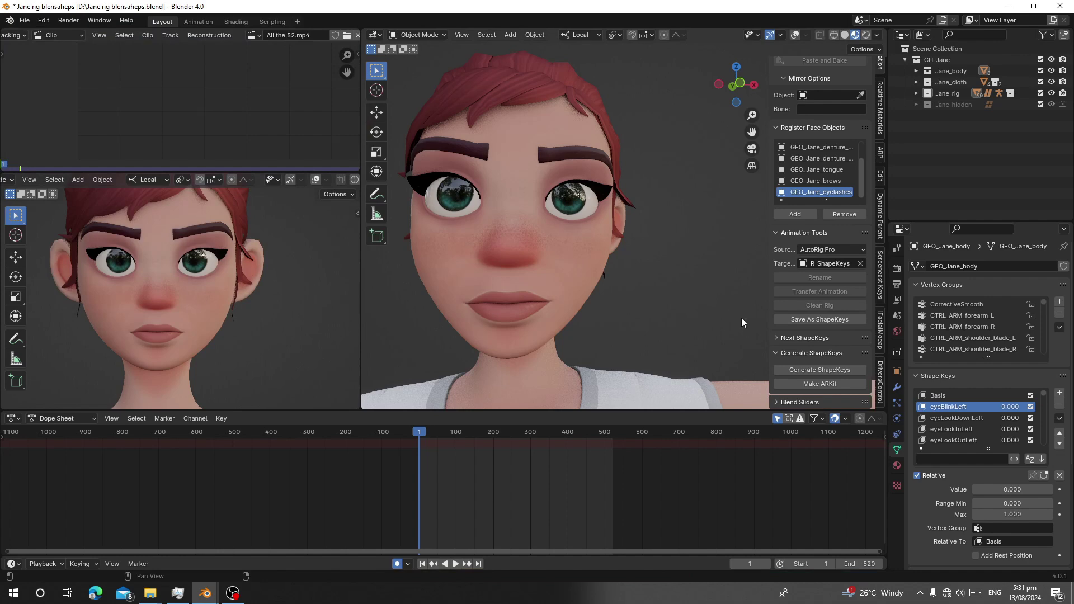
click(882, 386)
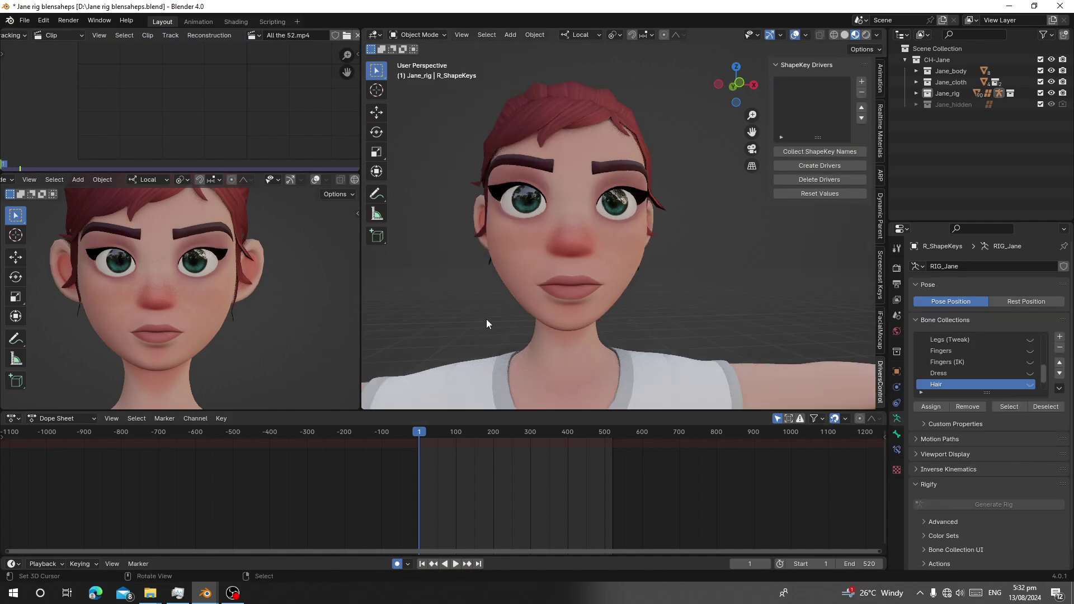
Filter GEO_Jane_body's shape keys by JAW and raise jawOpen to 1.
click(515, 279)
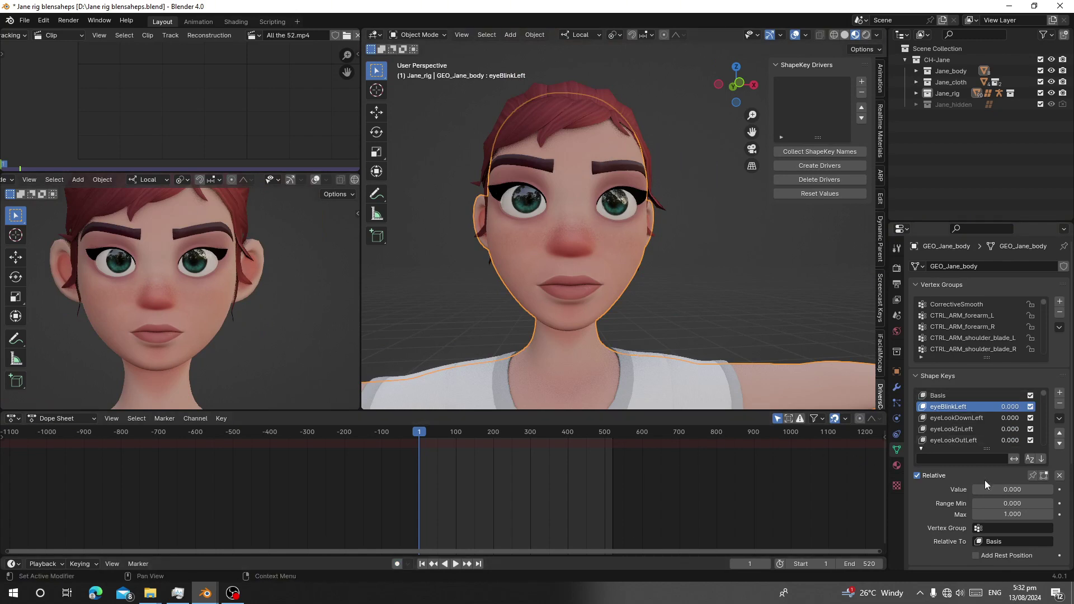
click(953, 429)
click(950, 459)
text(j)
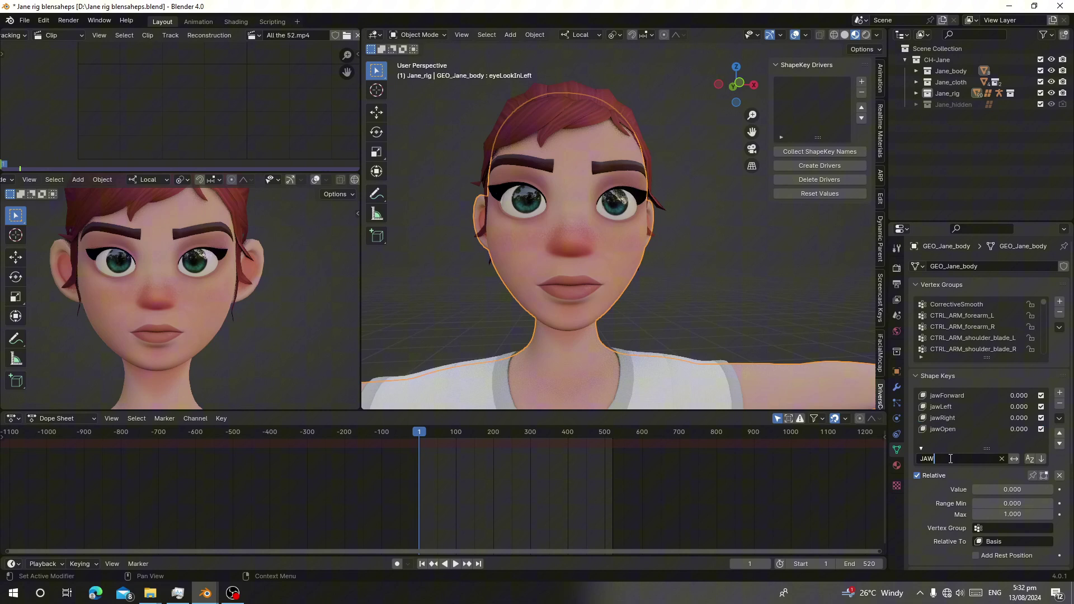
click(957, 434)
drag(989, 490, 1023, 490)
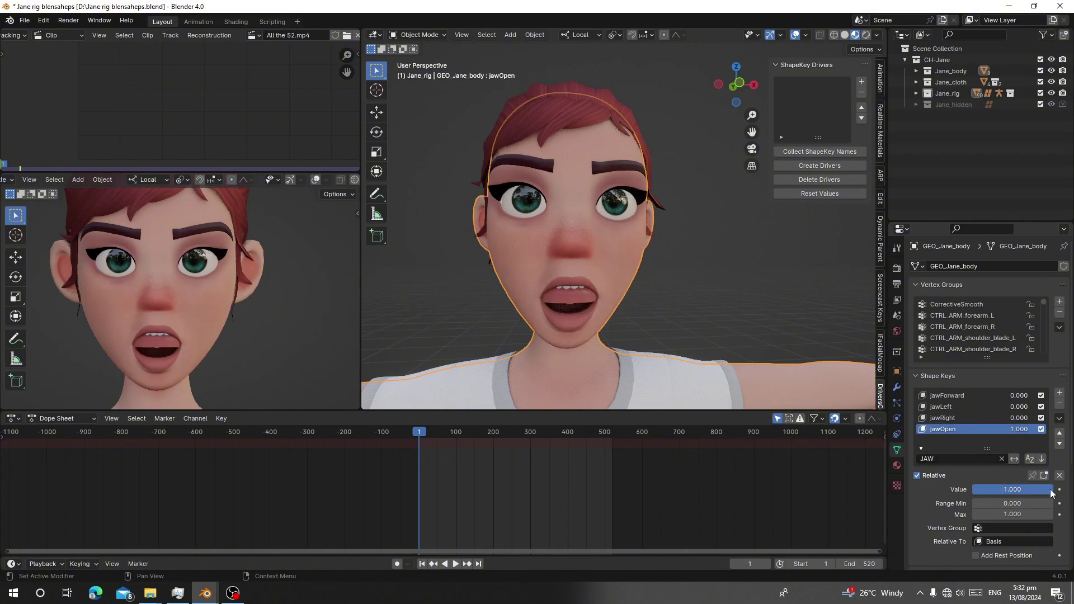
Set jawOpen to 1 on GEO_Jane_denture_low, and clear the JAW filter with GEO_Jane_tongue selected.
scroll(609, 273, up, 2)
click(576, 279)
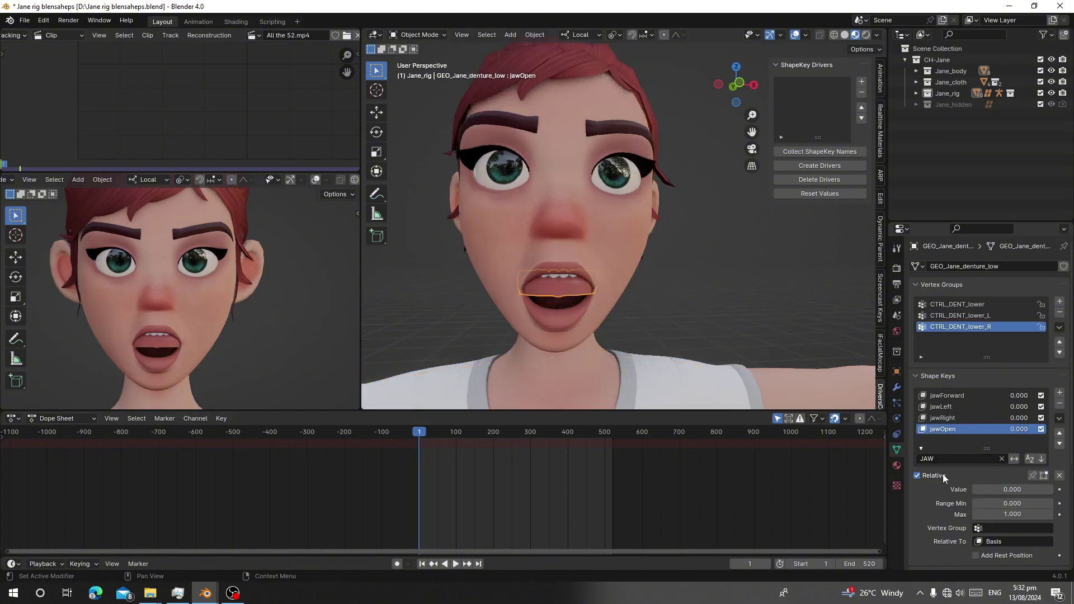
click(977, 488)
text(1)
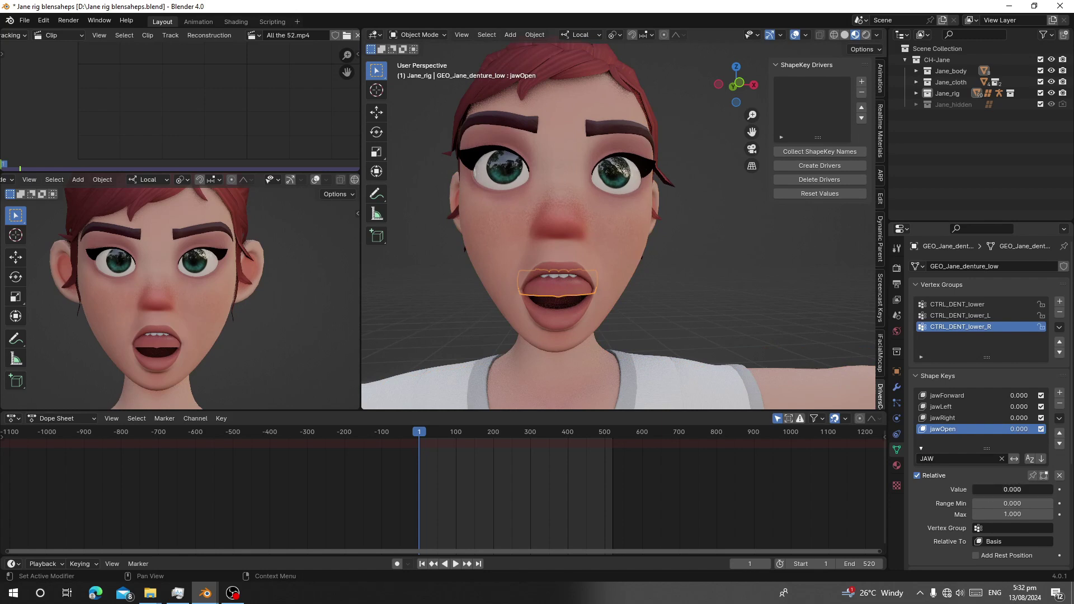
key(Return)
click(560, 282)
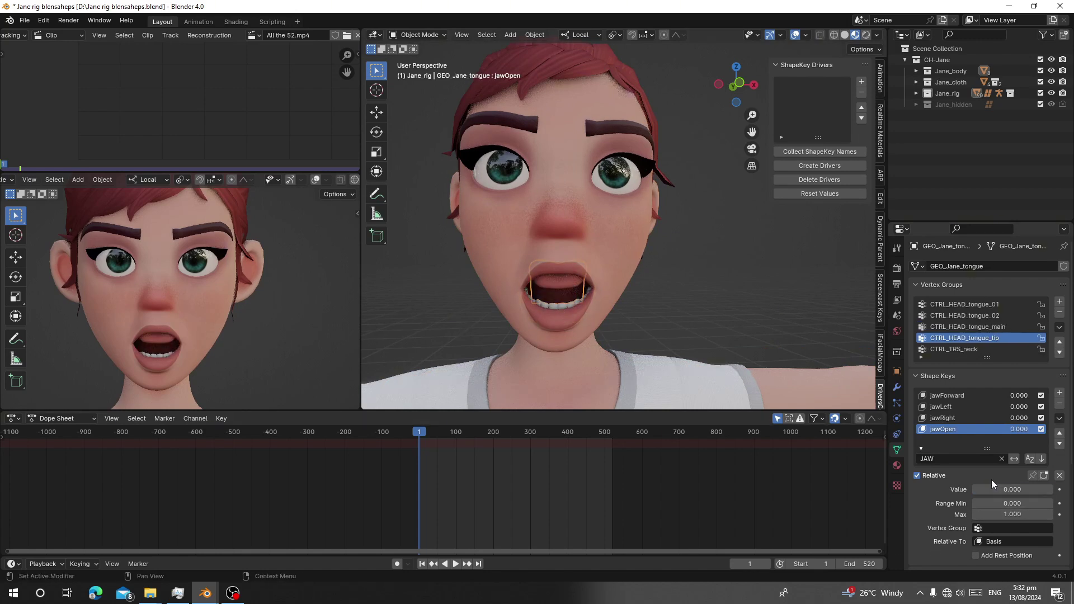
click(1001, 458)
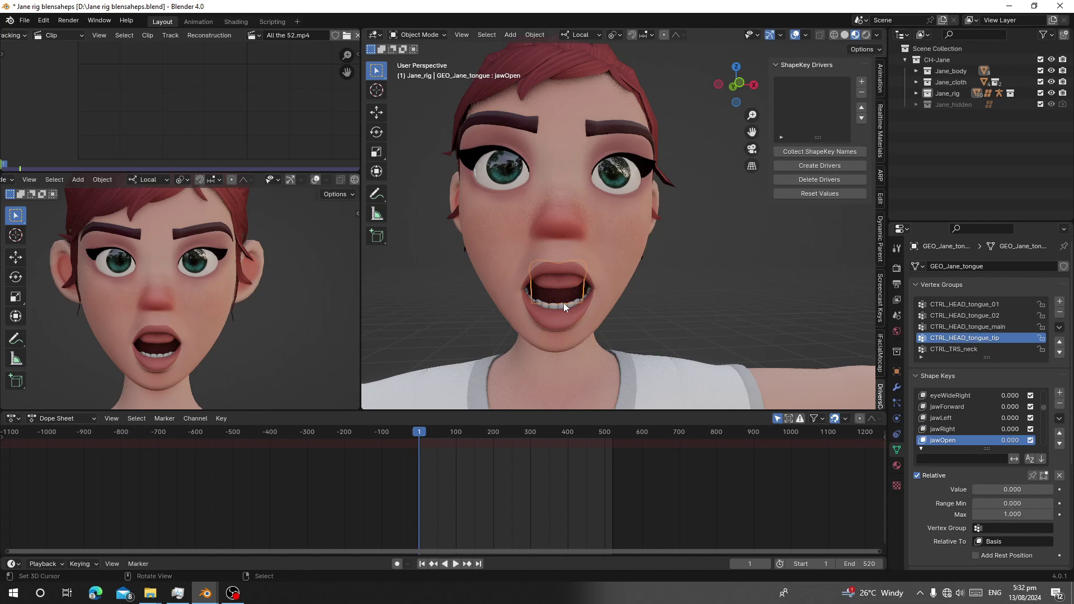
Add GEO_Jane_body and GEO_Jane_eyes to the ShapeKey Drivers list, hiding each mesh once it is added.
click(518, 394)
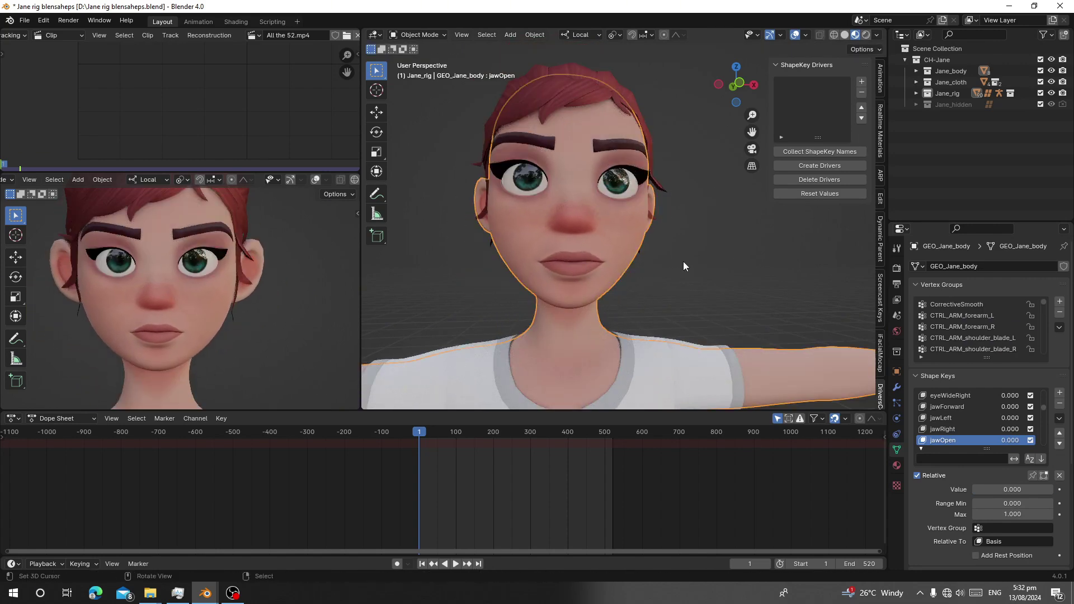
scroll(630, 263, down, 2)
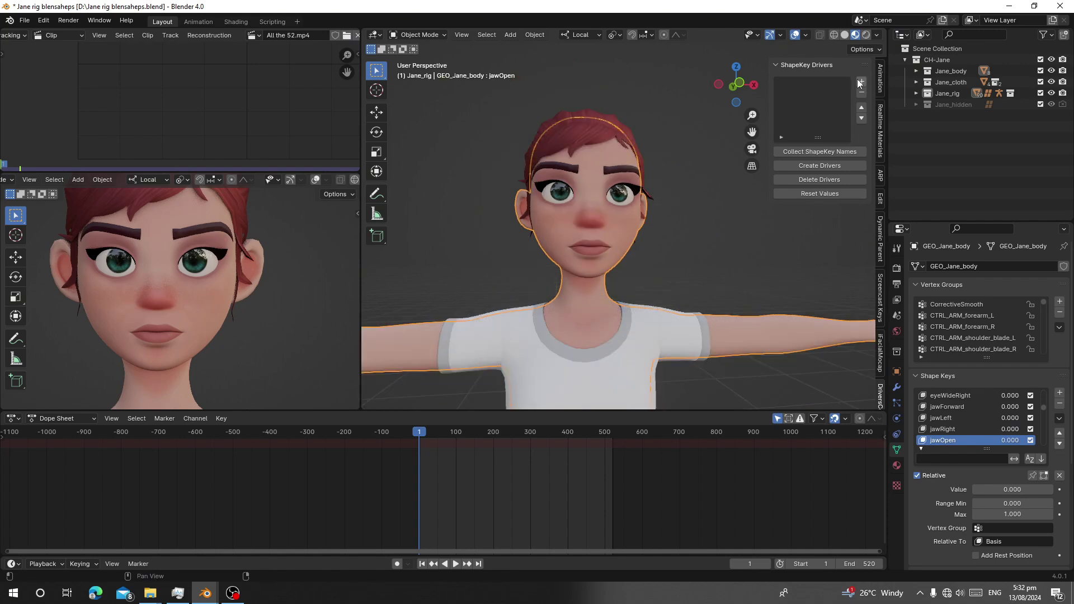
click(862, 82)
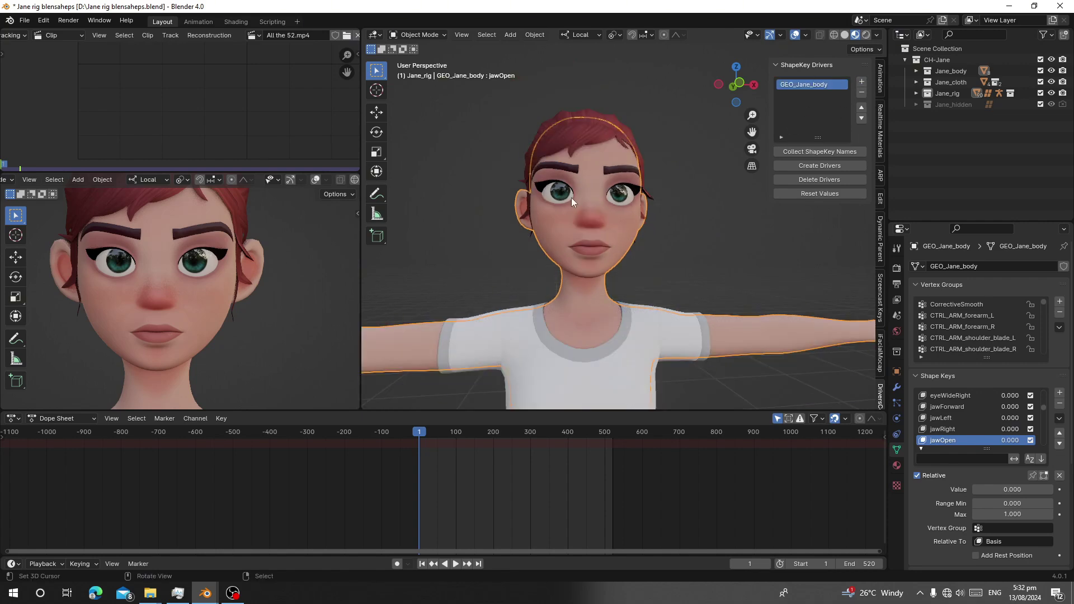
scroll(569, 219, up, 3)
key(h)
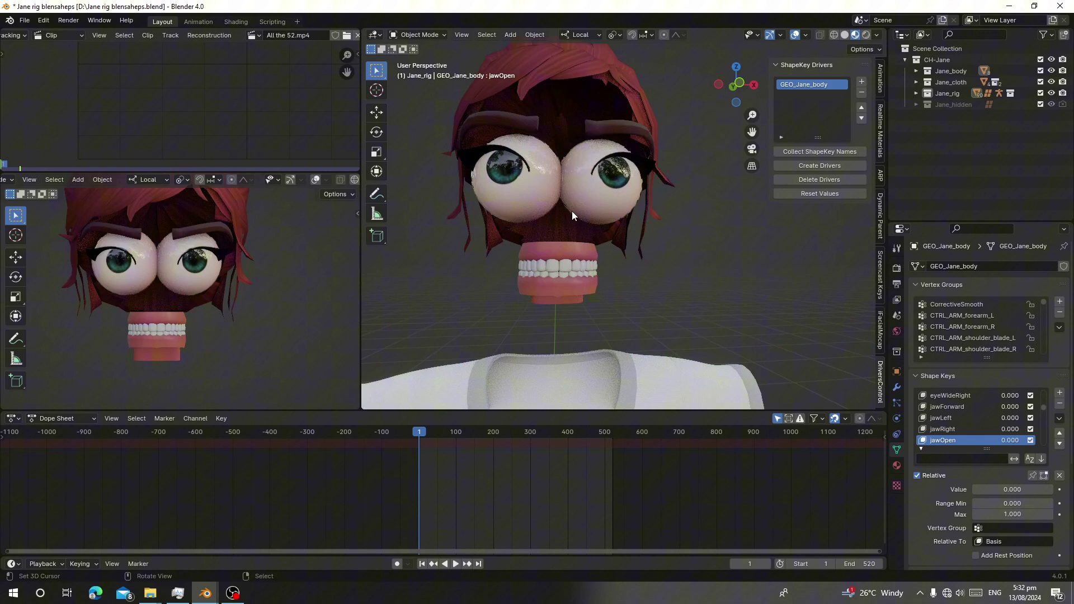
click(572, 210)
click(862, 82)
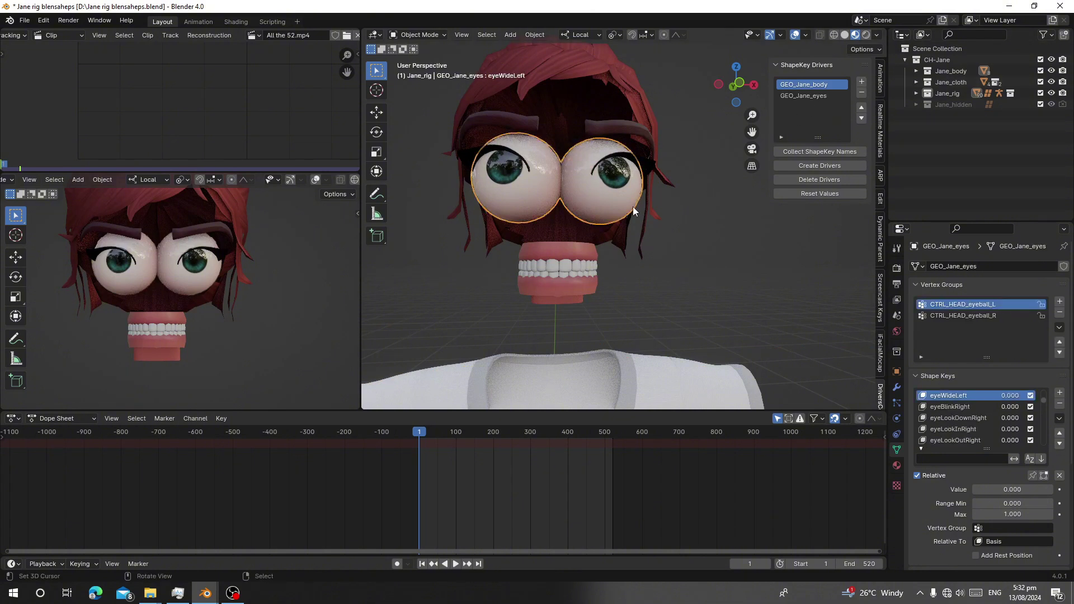
key(h)
Add GEO_Jane_brows, GEO_Jane_denture_up and GEO_Jane_denture_low to the ShapeKey Drivers list, and select the remaining visible meshes.
click(605, 128)
click(862, 82)
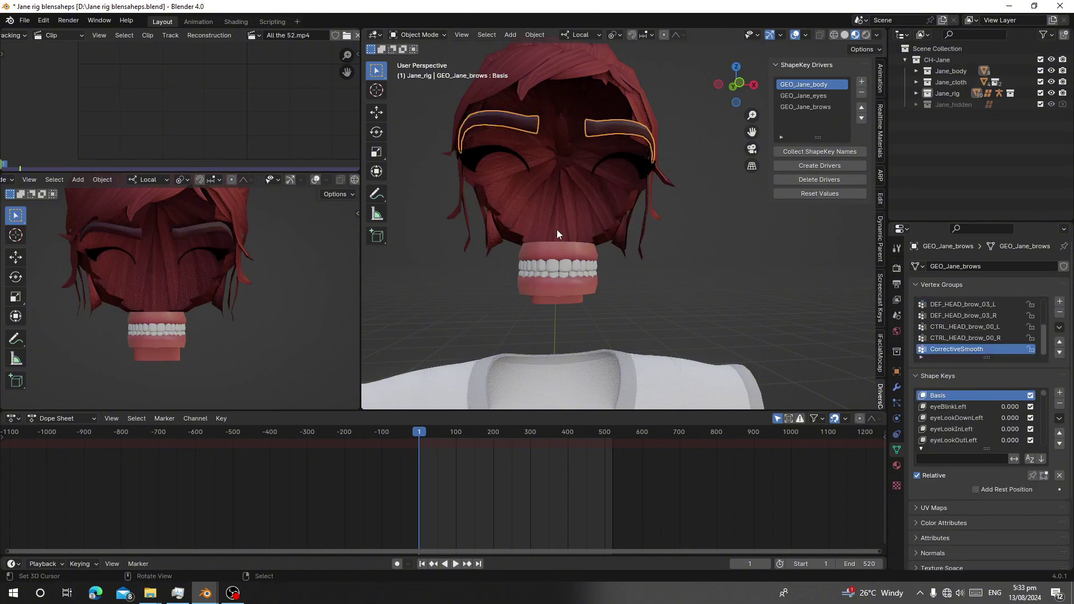
key(h)
key(h)
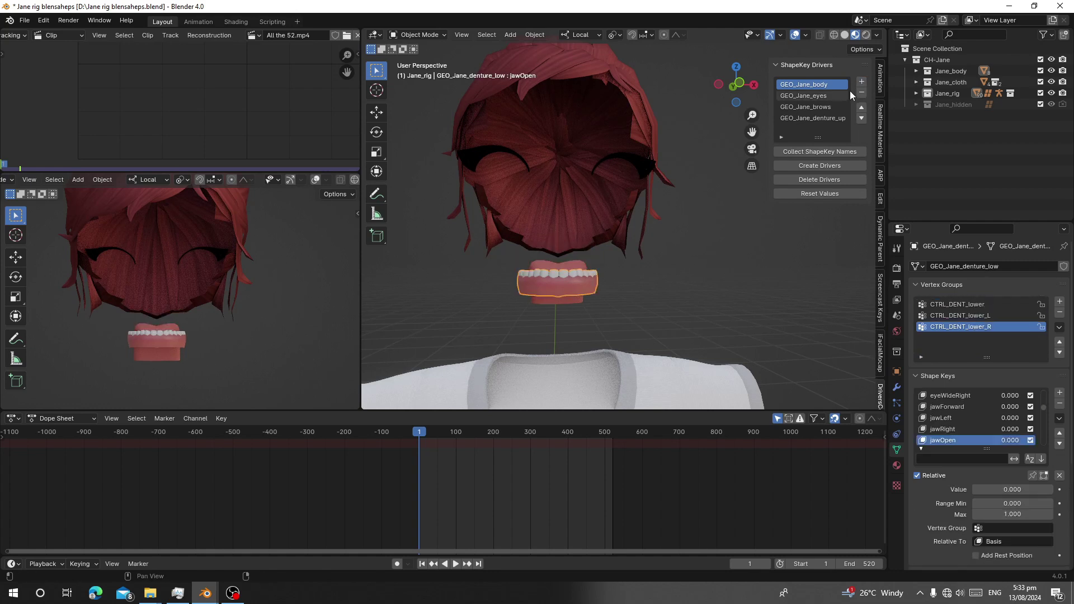
click(862, 84)
drag(485, 290, 552, 216)
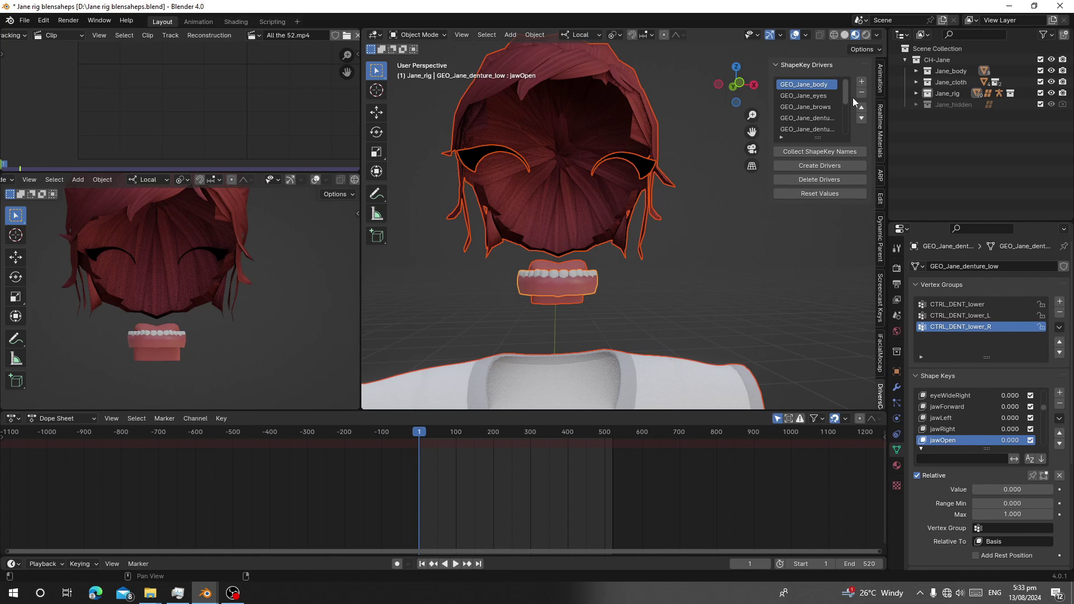
Unhide all the face meshes and collect the shape key names from the objects in the ShapeKey Drivers list.
scroll(611, 302, down, 4)
key(alt+h)
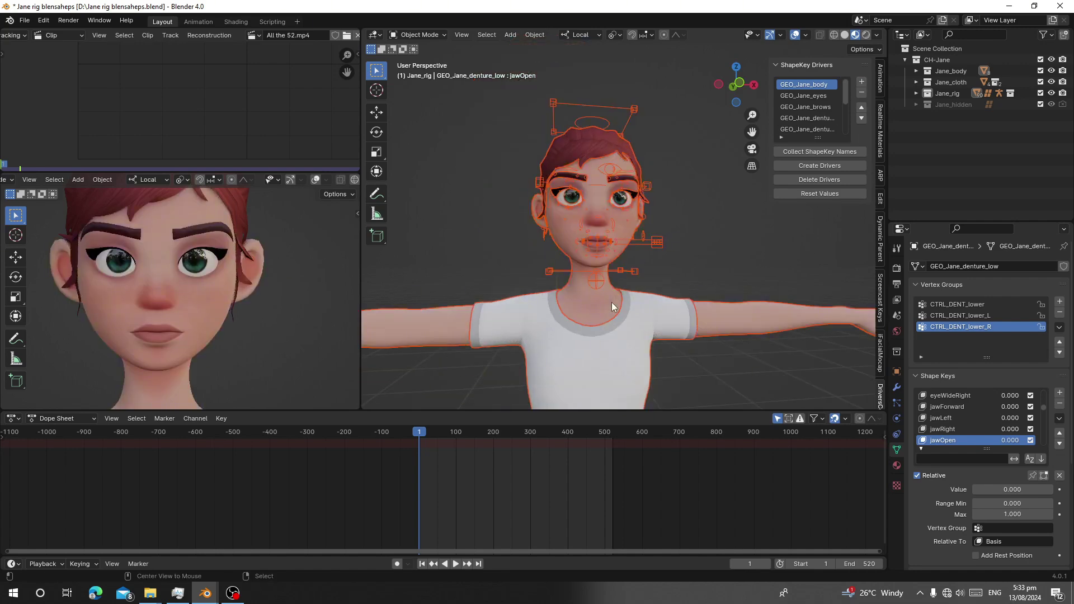
scroll(619, 296, up, 4)
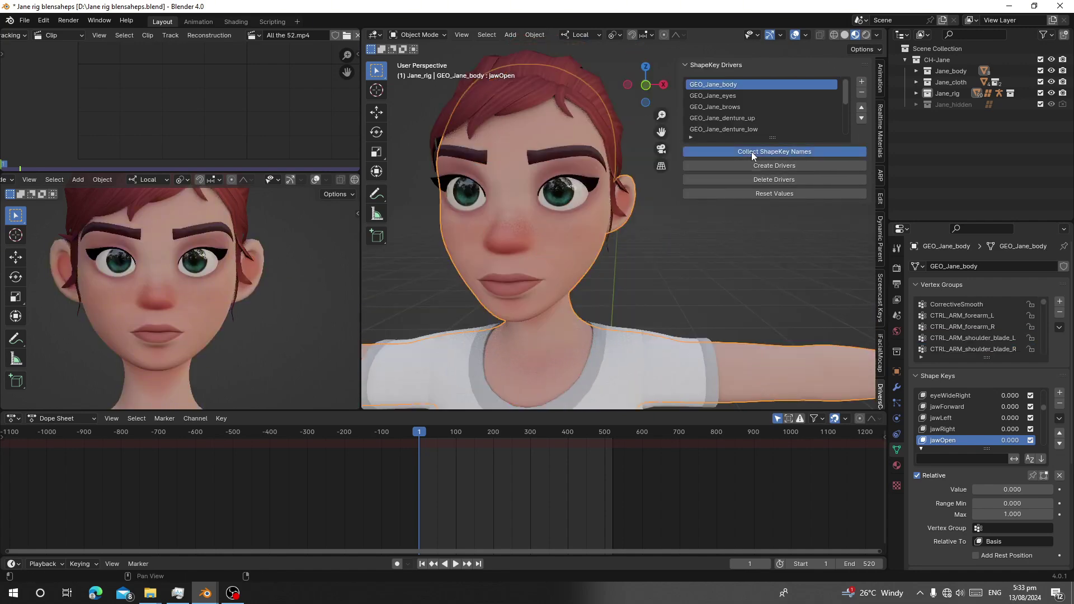
click(751, 152)
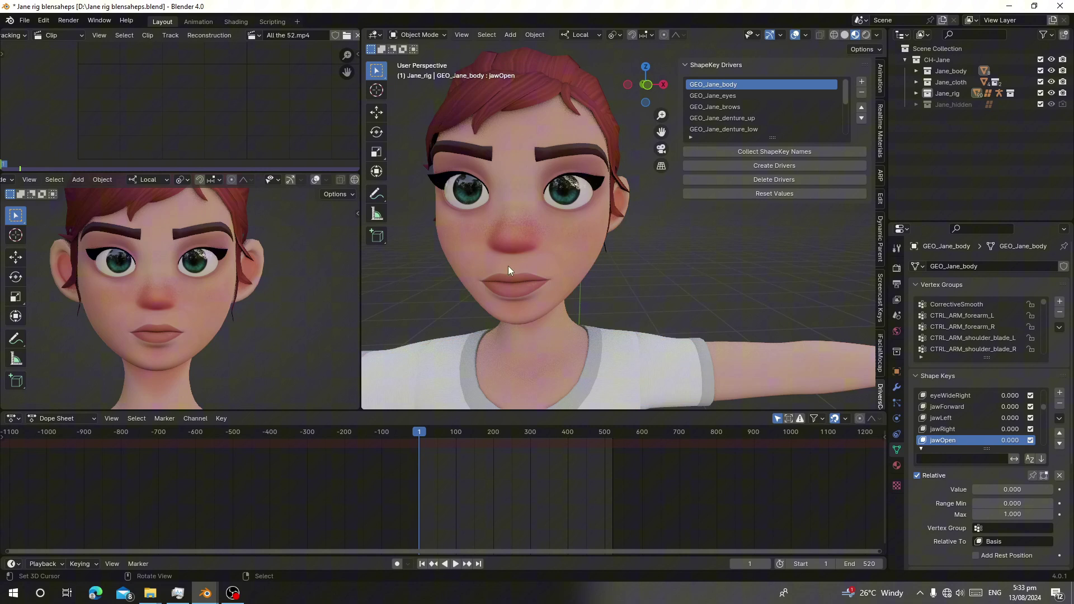
Test the drivers by raising the jawOpen shape key on GEO_Jane_body to 1, inspecting the mouth, and returning it to 0.
middle_drag(507, 263, 520, 246)
scroll(964, 417, down, 6)
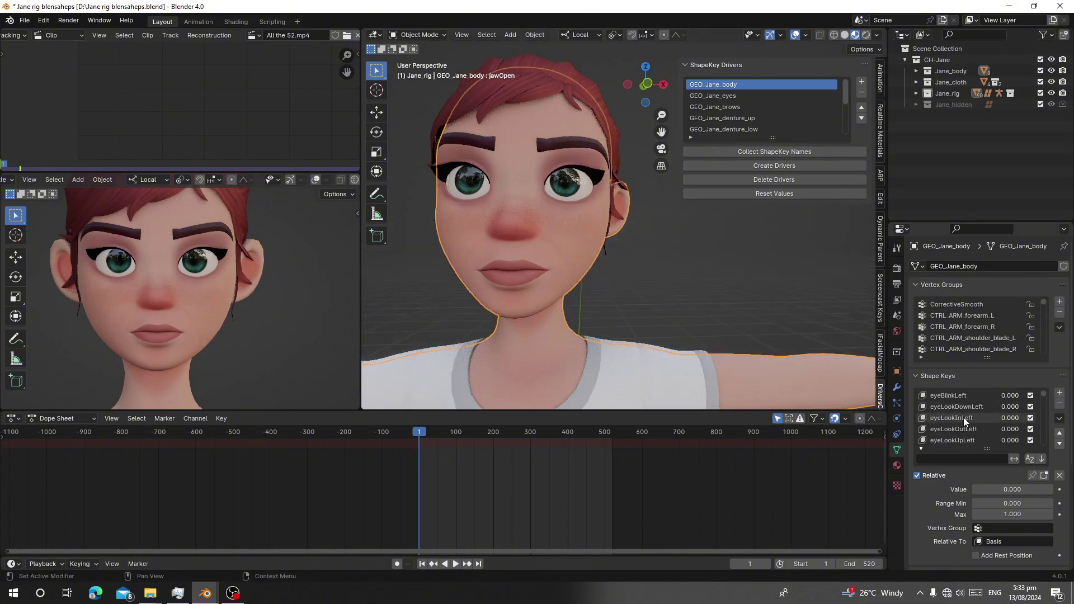
scroll(940, 419, up, 4)
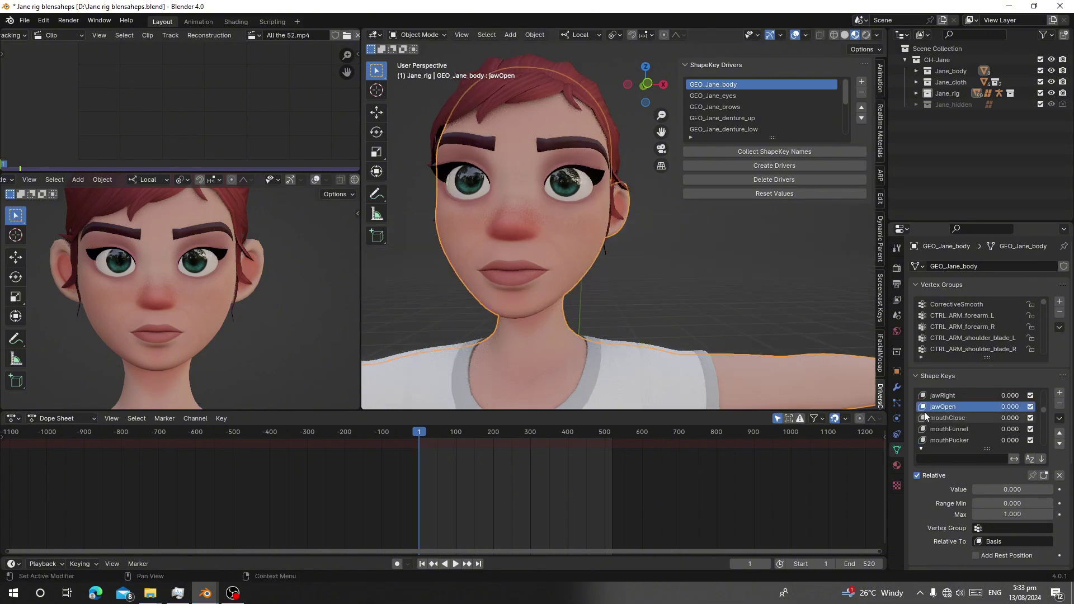
drag(989, 489, 1054, 490)
middle_drag(634, 307, 647, 286)
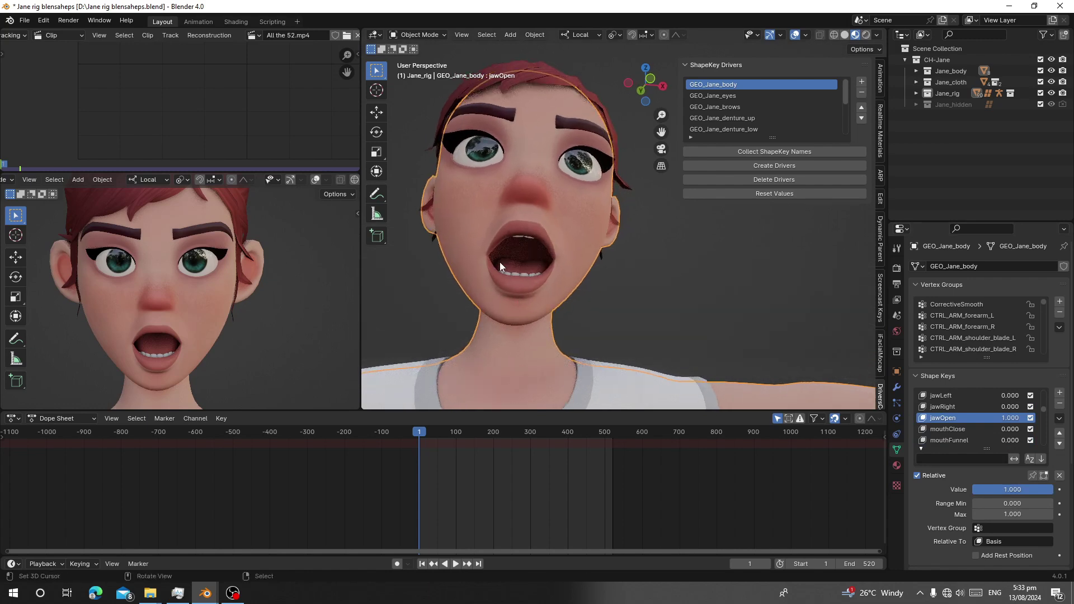
middle_drag(500, 265, 509, 277)
drag(1008, 491, 926, 491)
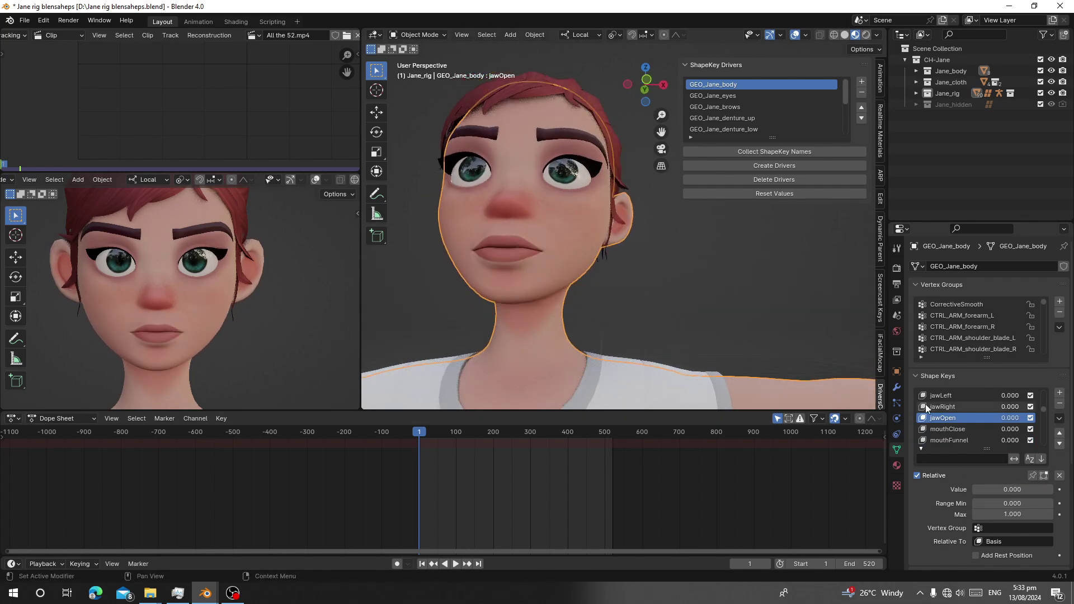
Set the eyeBlinkLeft shape key on GEO_Jane_body to 1 and inspect the closed eyelid.
click(944, 427)
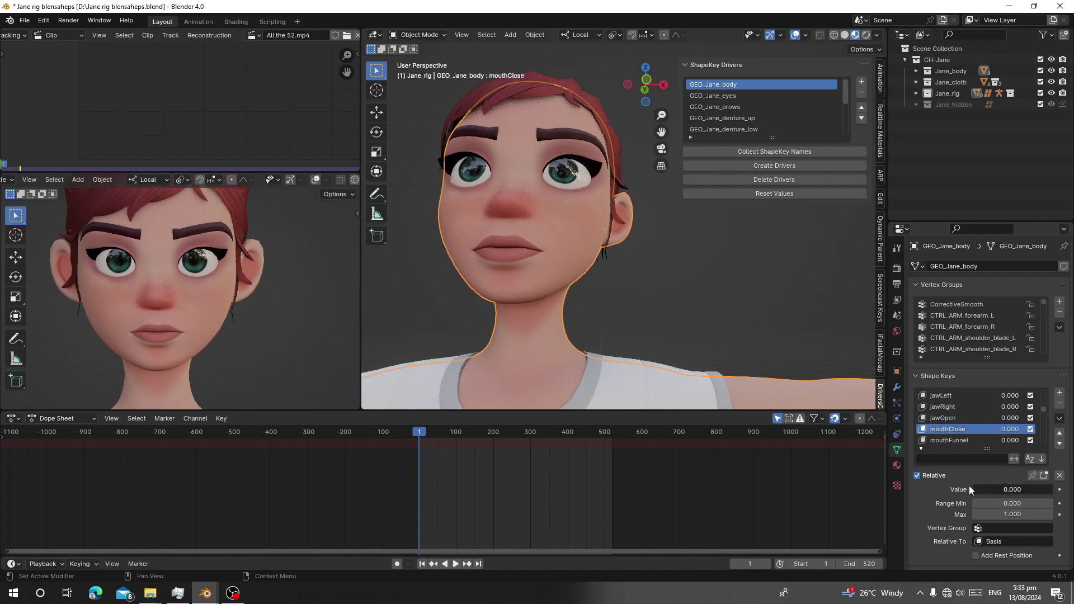
scroll(944, 421, up, 6)
scroll(961, 417, up, 4)
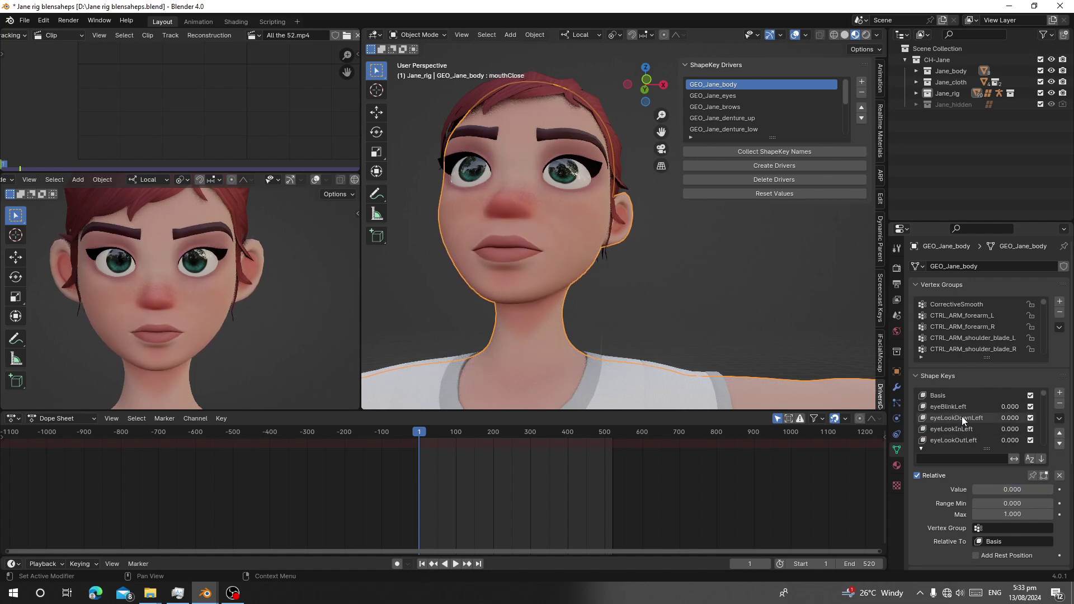
click(961, 418)
drag(1006, 491, 1051, 489)
click(948, 406)
middle_drag(565, 252, 589, 257)
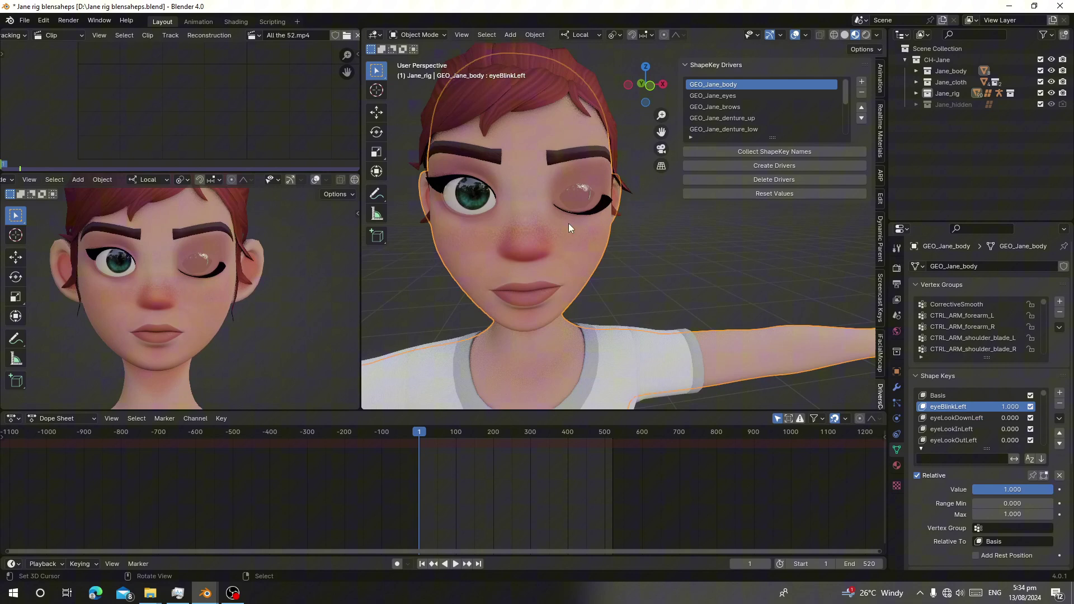
Select GEO_Jane_eyes and examine its driven shape key values.
click(467, 197)
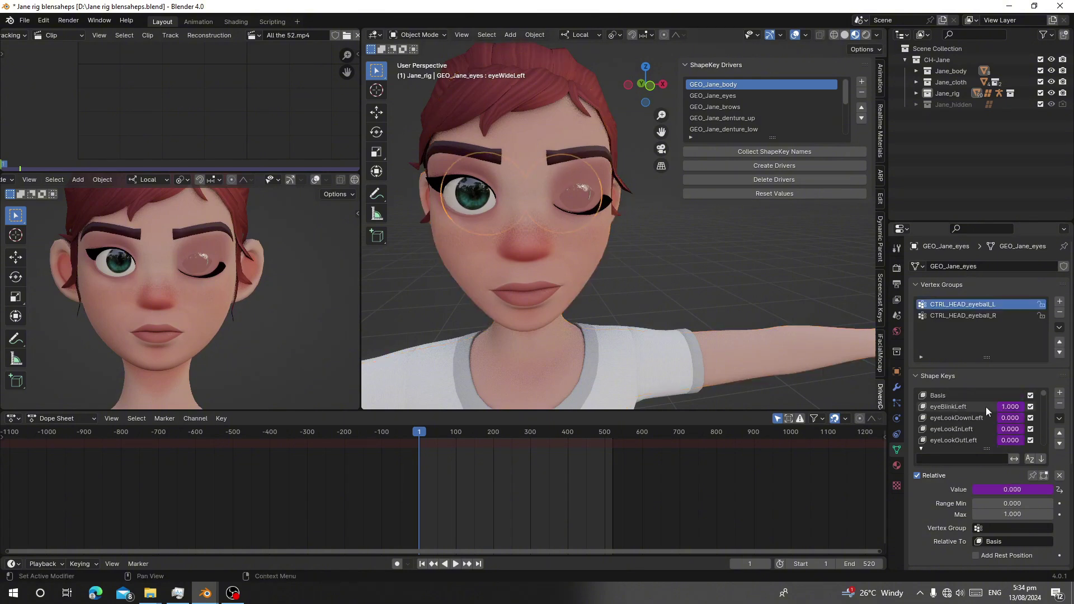
scroll(986, 407, down, 15)
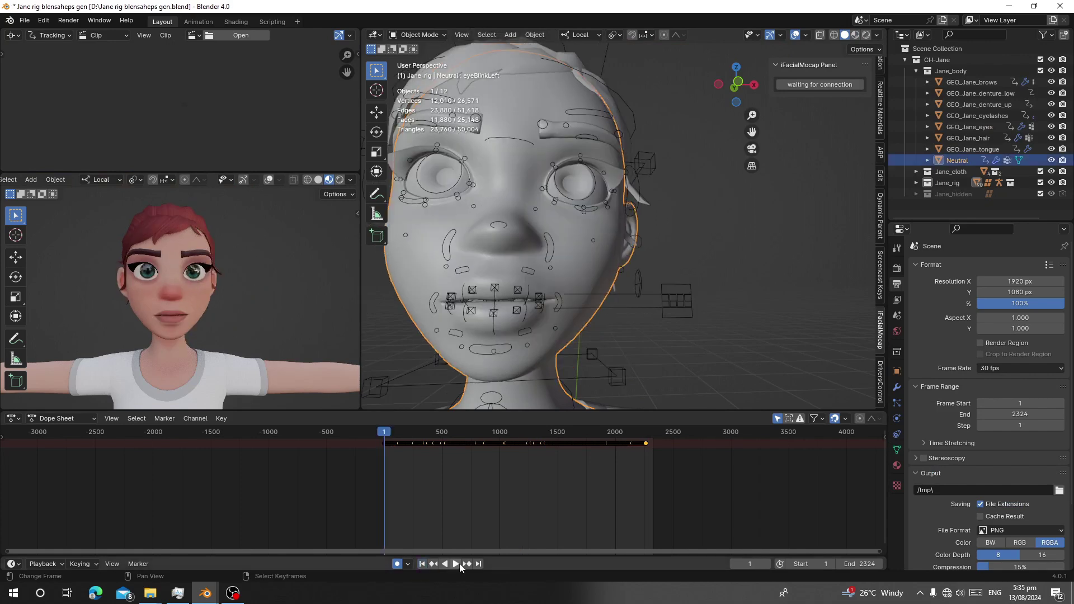
Play the facial animation from frame 1 in the Jane rig blensaheps gen scene.
click(457, 563)
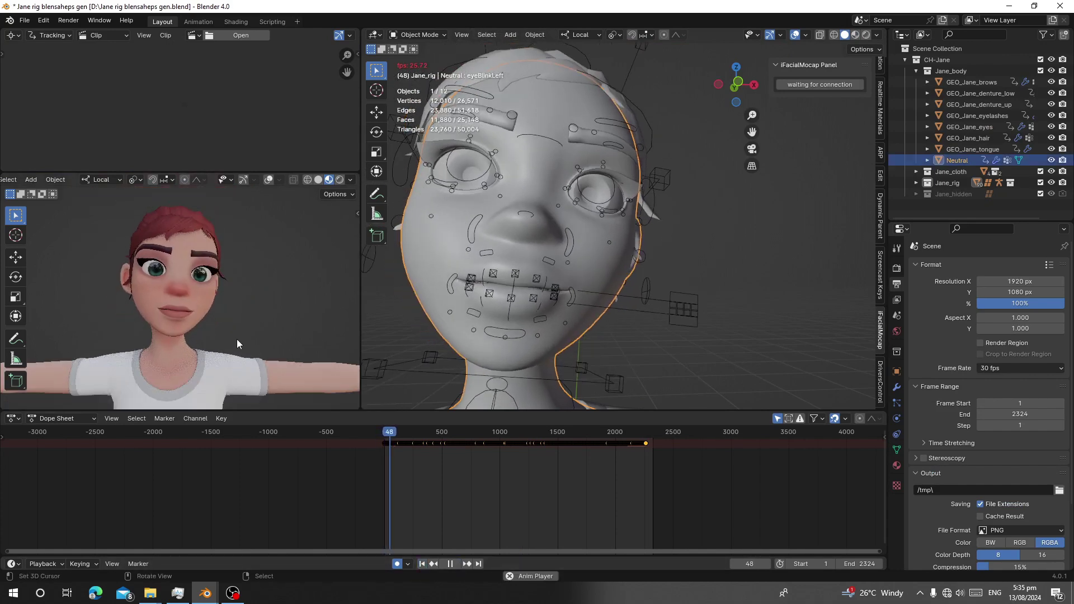